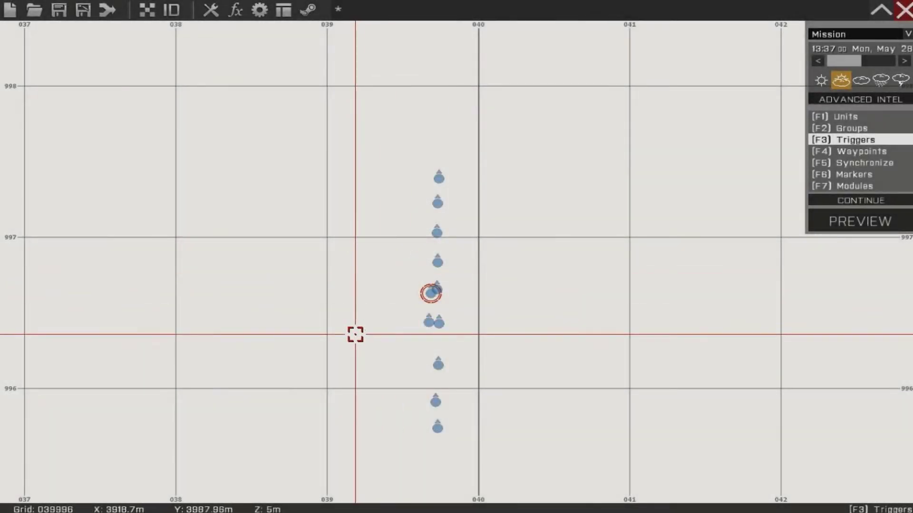
# Step: Move the Rifleman lower left and shift the five upper soldiers down into a second column
pyautogui.press('F1')
pyautogui.moveTo(423, 293); pyautogui.dragTo(292, 417)
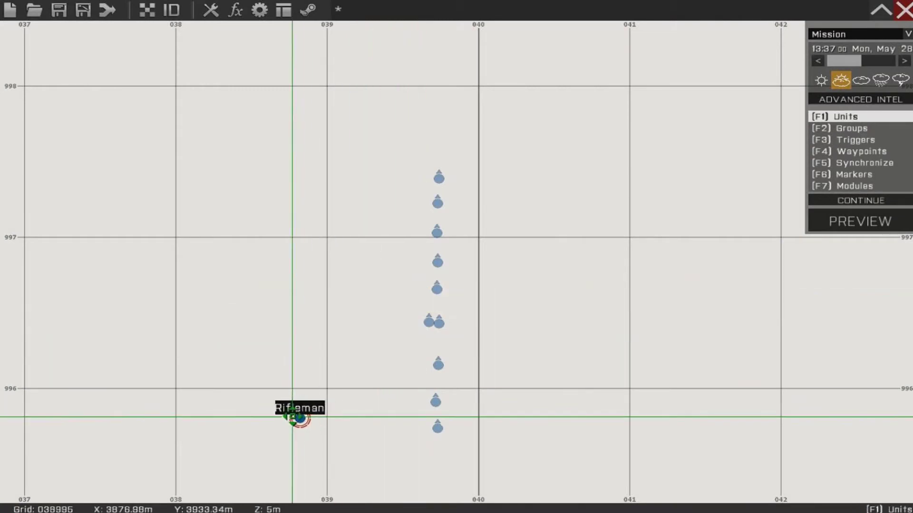
pyautogui.moveTo(383, 318); pyautogui.dragTo(480, 152)
pyautogui.moveTo(439, 177); pyautogui.dragTo(410, 331)
# Step: Copy the ten soldiers, paste copies beside them, and pan north to open ground
pyautogui.moveTo(372, 476); pyautogui.dragTo(510, 246)
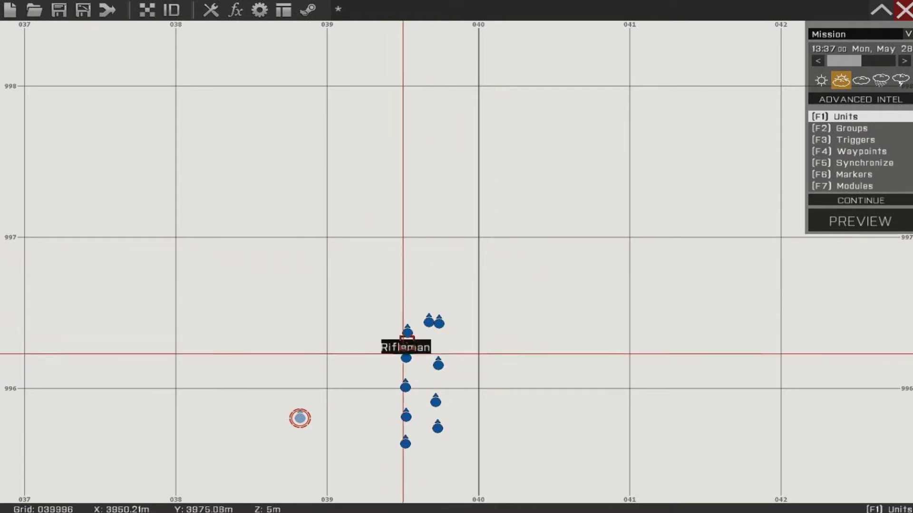
pyautogui.hotkey('ctrl', 'c')
pyautogui.hotkey('ctrl', 'v')
pyautogui.moveTo(587, 351); pyautogui.dragTo(487, 306)
pyautogui.click(583, 356)
pyautogui.hotkey('ctrl', 'v')
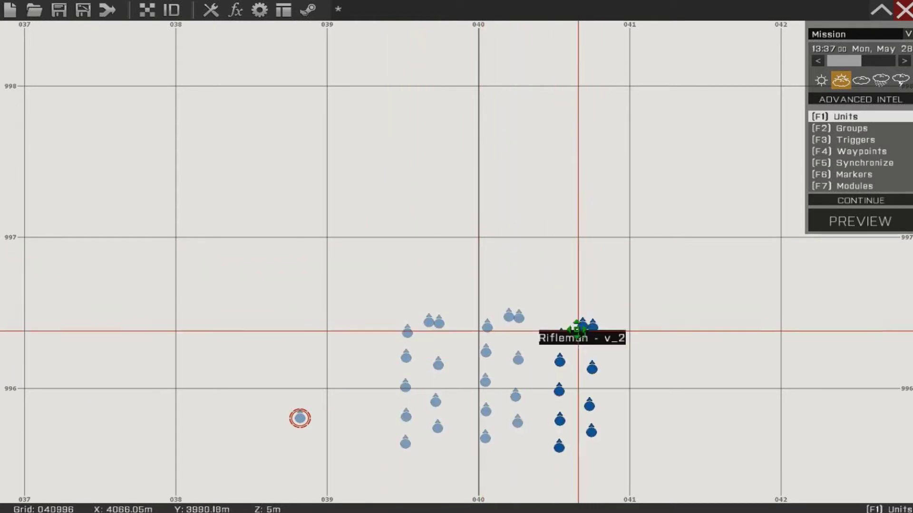
pyautogui.click(541, 262)
pyautogui.scroll(-3, 434, 174)
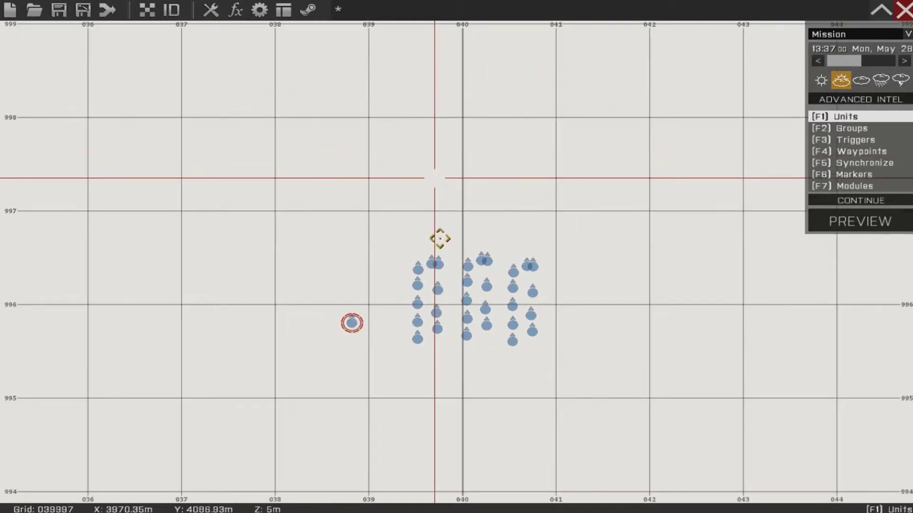
pyautogui.moveTo(434, 177); pyautogui.dragTo(437, 271, button='right')
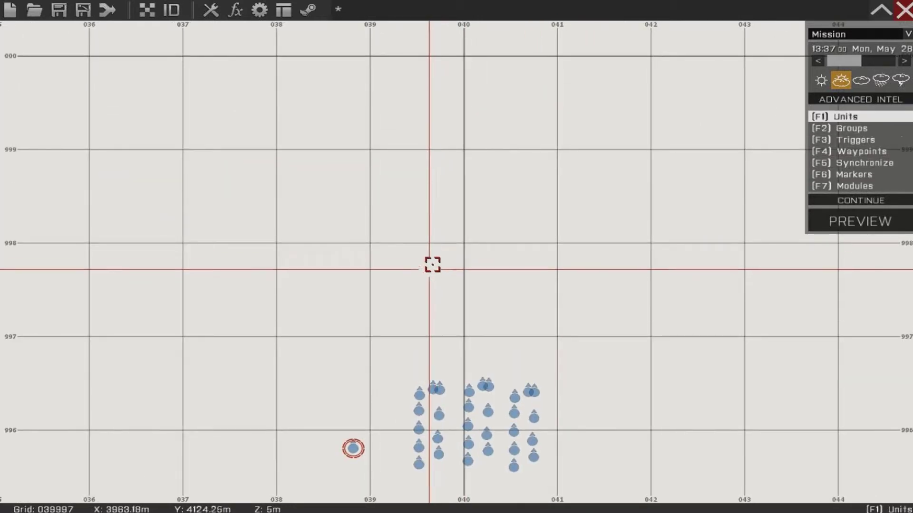
# Step: Insert an OPFOR Men (Officer) unit on the open ground north of the block
pyautogui.doubleClick(433, 262)
pyautogui.click(312, 120)
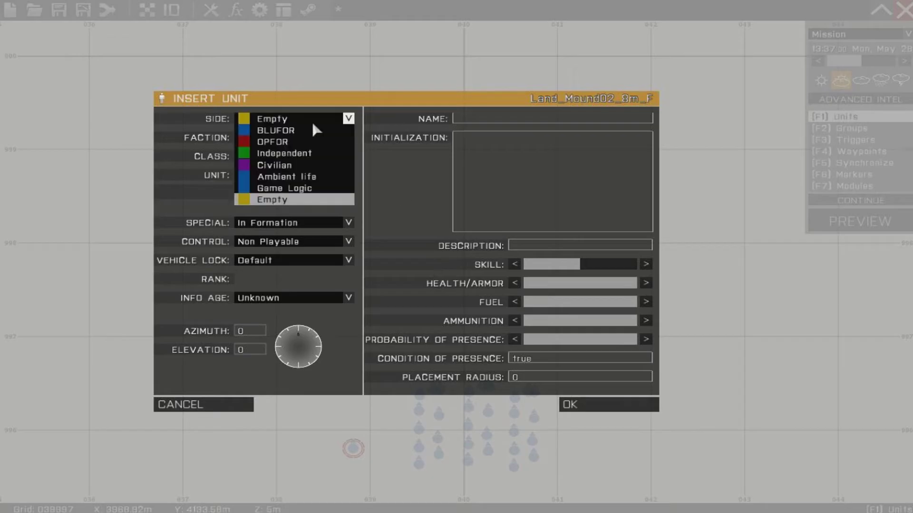
pyautogui.click(295, 142)
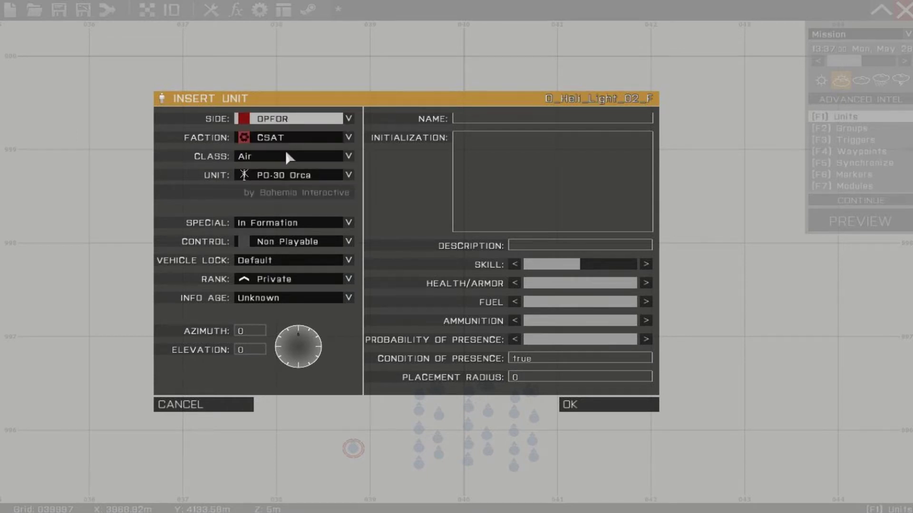
pyautogui.click(288, 157)
pyautogui.click(269, 211)
pyautogui.press('Return')
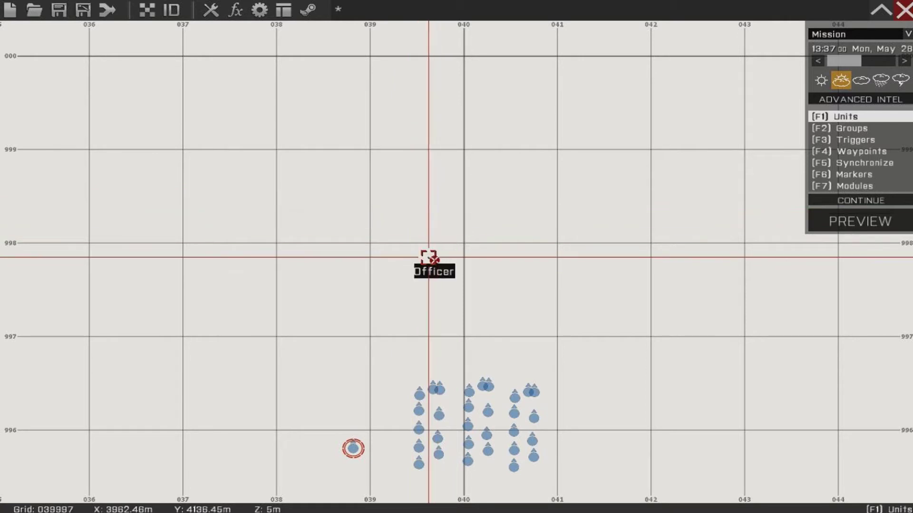
# Step: Paste several copies of the officer and move the red officer group left and down
pyautogui.hotkey('ctrl', 'c')
pyautogui.hotkey('ctrl', 'v')
pyautogui.hotkey('ctrl', 'v')
pyautogui.hotkey('ctrl', 'v')
pyautogui.hotkey('ctrl', 'v')
pyautogui.hotkey('ctrl', 'v')
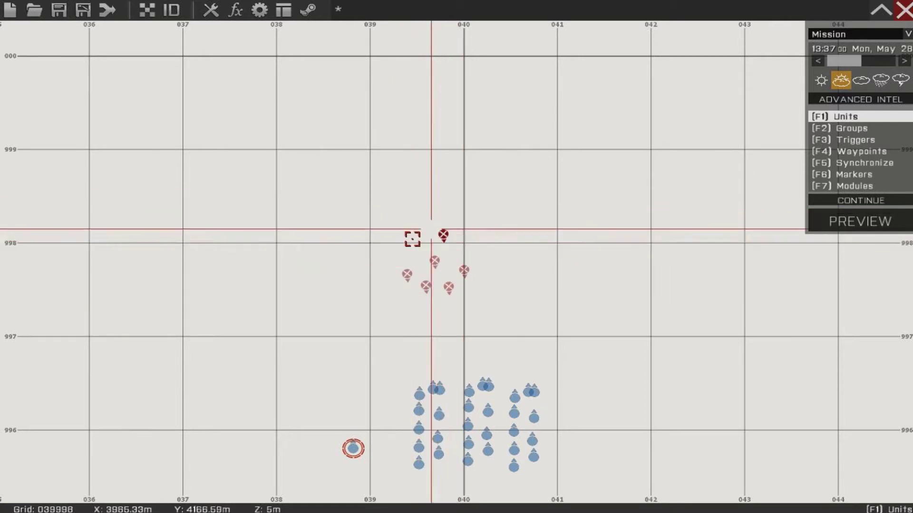
pyautogui.hotkey('ctrl', 'v')
pyautogui.hotkey('ctrl', 'v')
pyautogui.hotkey('ctrl', 'v')
pyautogui.hotkey('ctrl', 'v')
pyautogui.hotkey('ctrl', 'v')
pyautogui.hotkey('ctrl', 'v')
pyautogui.hotkey('ctrl', 'v')
pyautogui.hotkey('ctrl', 'v')
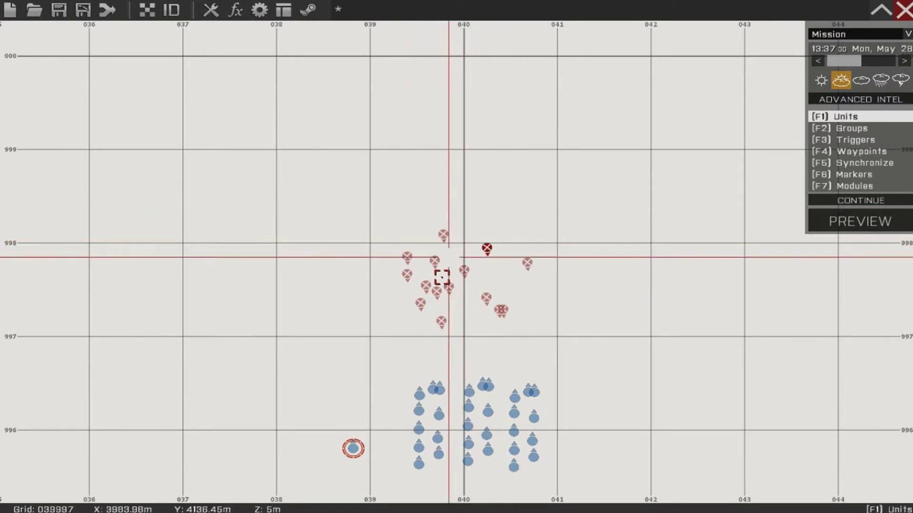
pyautogui.hotkey('ctrl', 'v')
pyautogui.hotkey('ctrl', 'v')
pyautogui.hotkey('ctrl', 'v')
pyautogui.moveTo(352, 332); pyautogui.dragTo(587, 217)
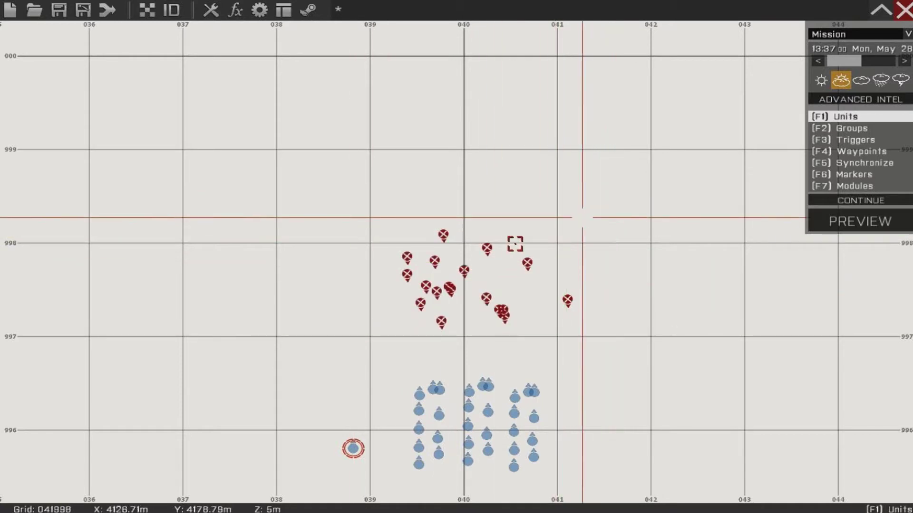
pyautogui.moveTo(480, 248); pyautogui.dragTo(456, 267)
pyautogui.click(489, 216)
# Step: Nudge the Rifleman slightly left so he sits just below the officers
pyautogui.moveTo(573, 348); pyautogui.dragTo(569, 311, button='right')
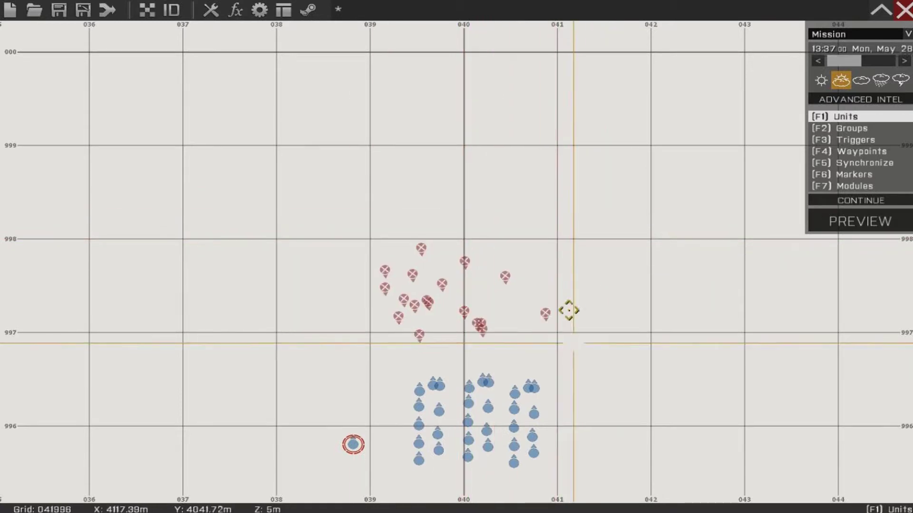
pyautogui.scroll(-3, 407, 286)
pyautogui.scroll(5, 346, 319)
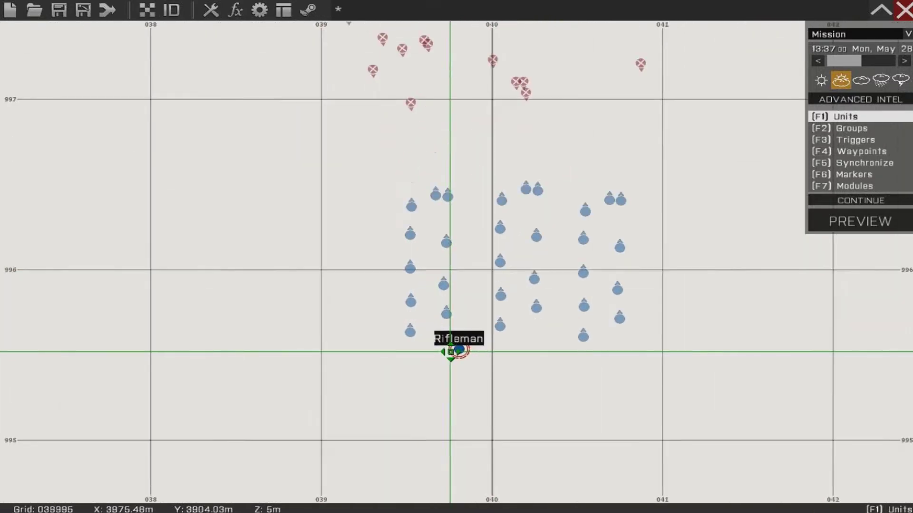
pyautogui.moveTo(451, 352); pyautogui.dragTo(426, 353)
pyautogui.moveTo(484, 205); pyautogui.dragTo(456, 400, button='right')
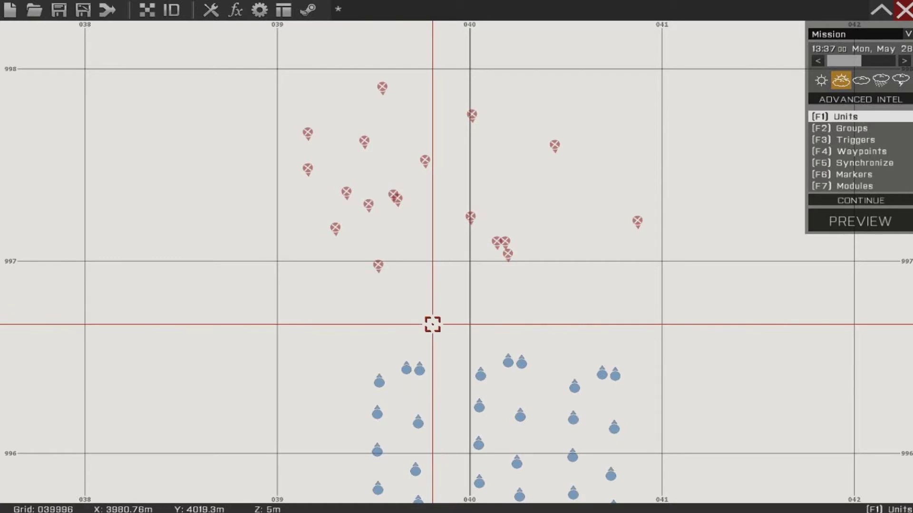
pyautogui.scroll(-3, 344, 300)
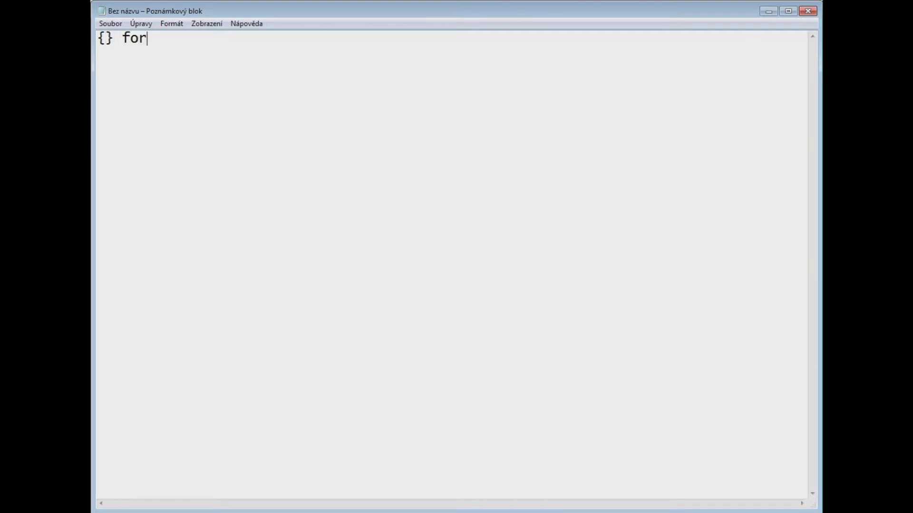
# Step: Write {_x SetDamage 1;} forEach [v1,…,v42]; in the Notepad script
pyautogui.write('ch')
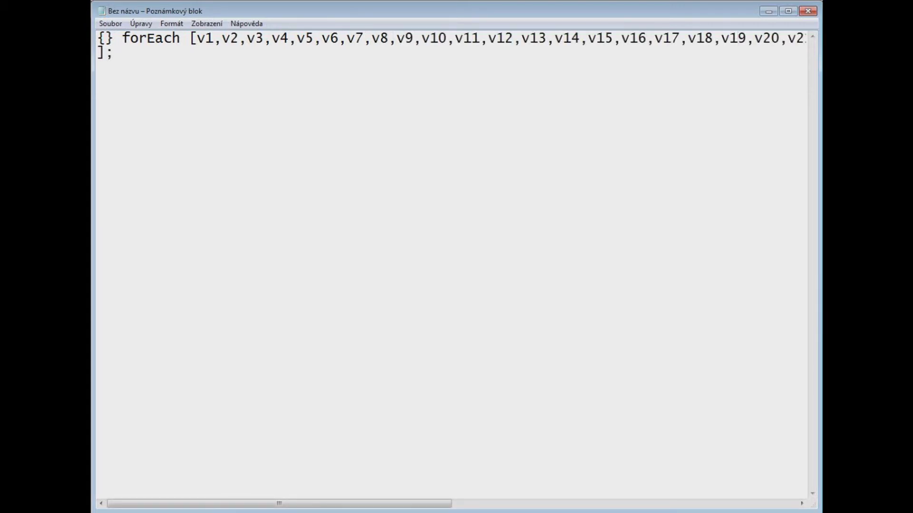
pyautogui.moveTo(325, 506); pyautogui.dragTo(711, 502)
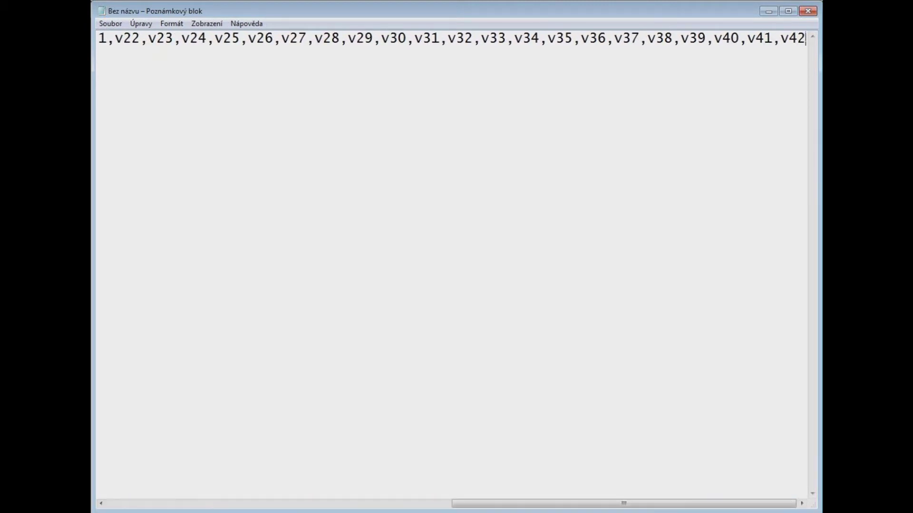
pyautogui.moveTo(652, 505); pyautogui.dragTo(683, 506)
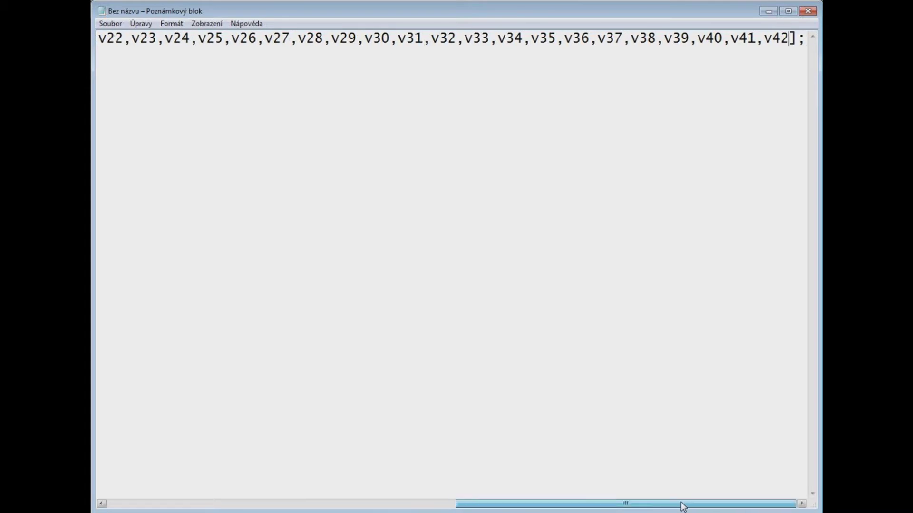
pyautogui.click(790, 38)
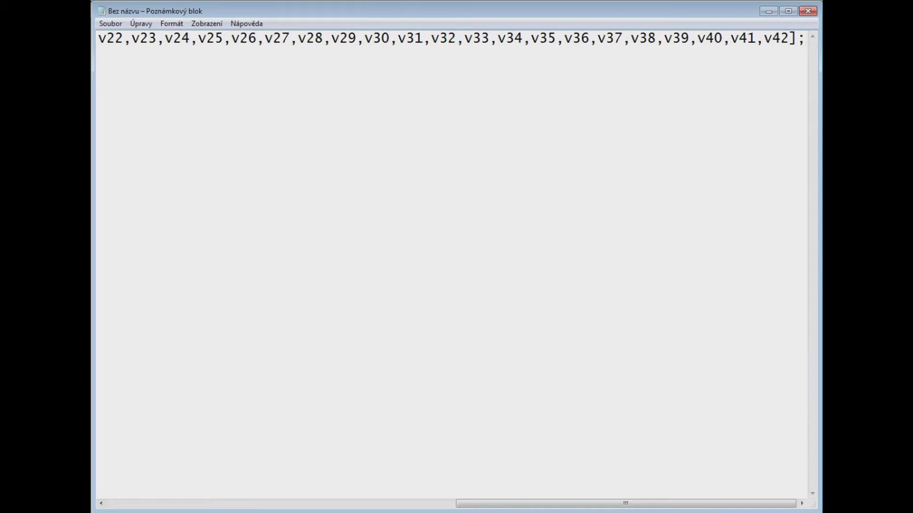
pyautogui.moveTo(580, 507); pyautogui.dragTo(143, 492)
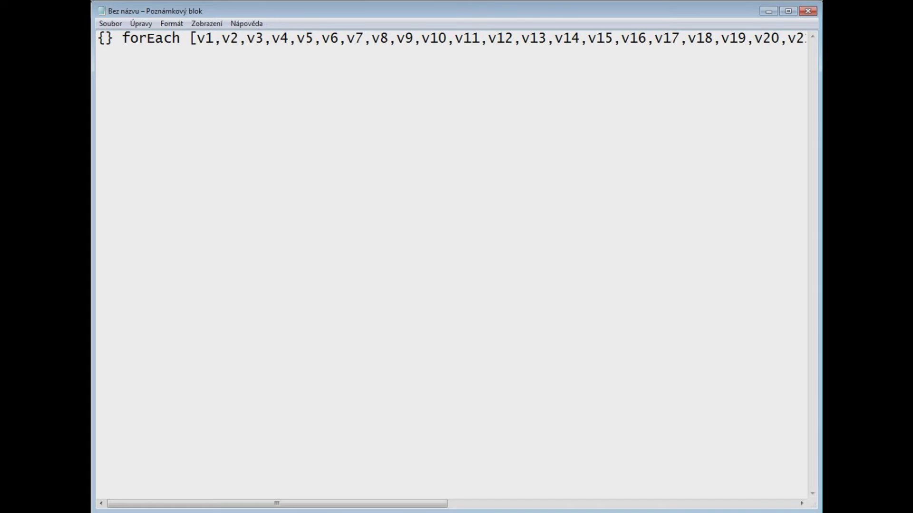
pyautogui.write('_x')
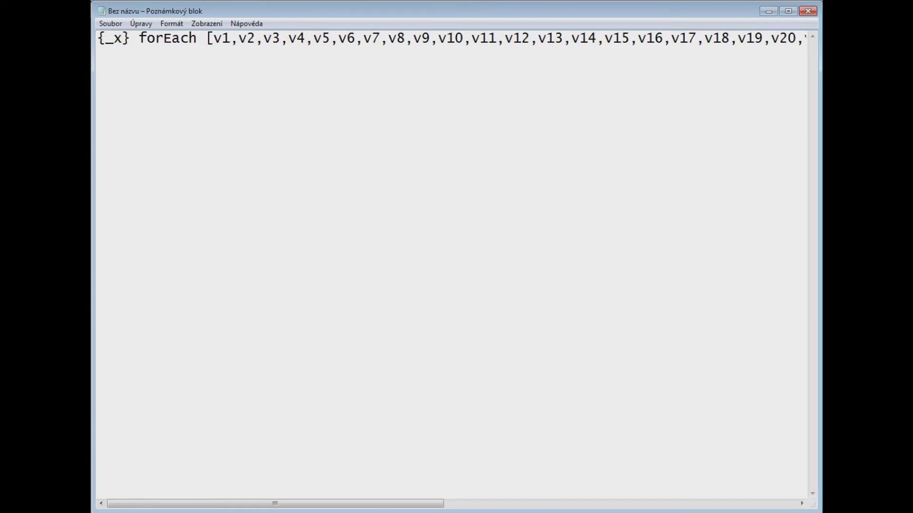
pyautogui.write(' SetDa')
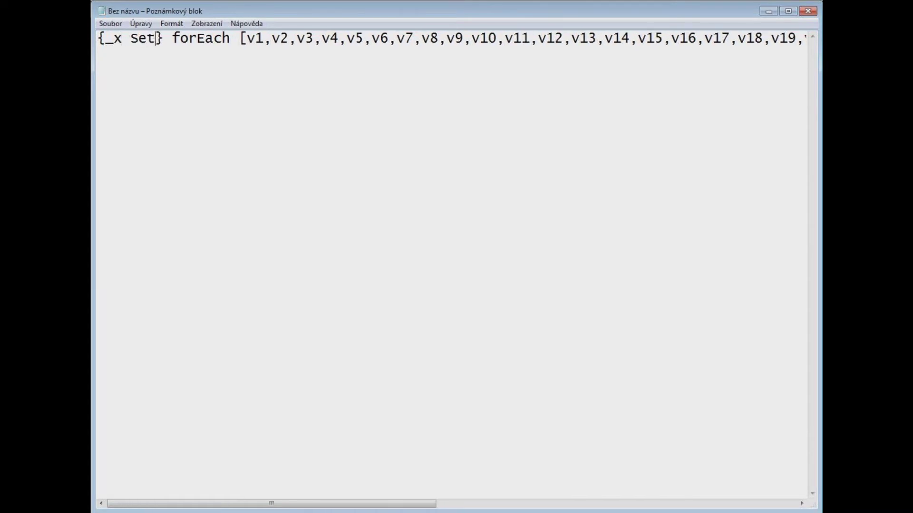
pyautogui.write('mage 1')
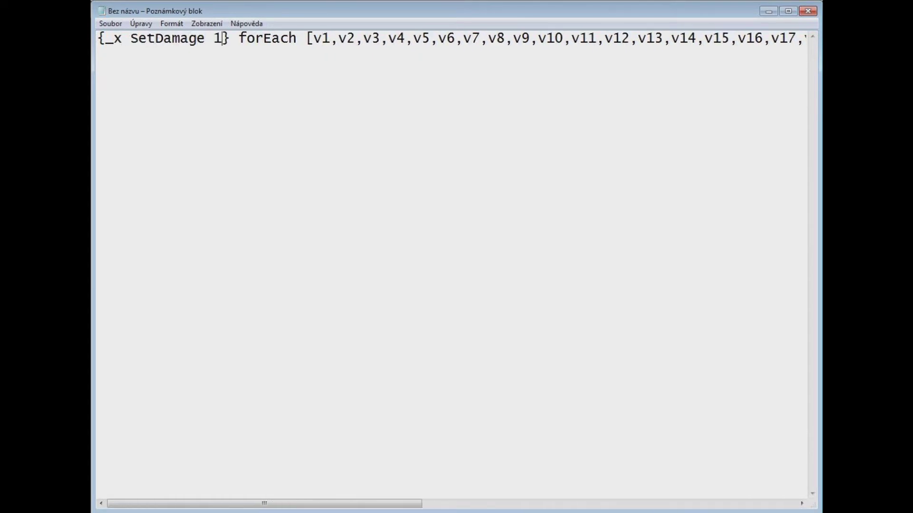
pyautogui.write(';')
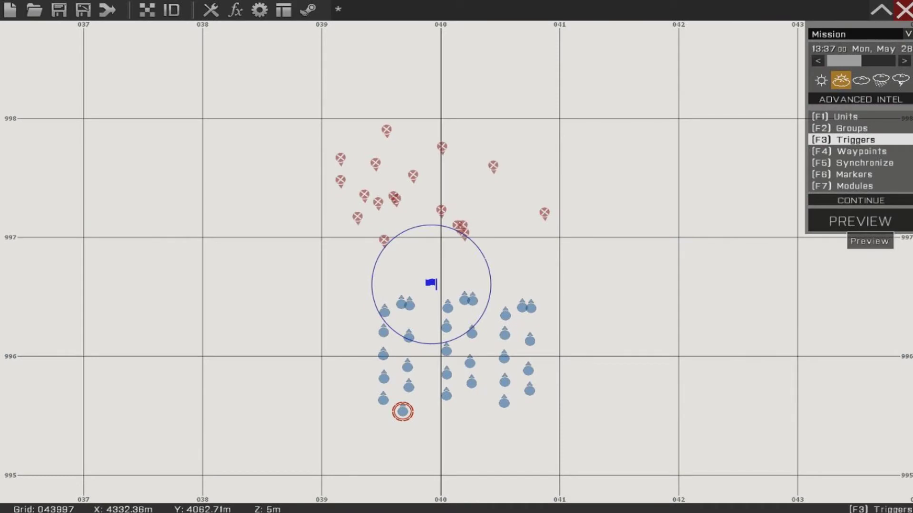
# Step: Start an in-game preview of the mission
pyautogui.click(853, 222)
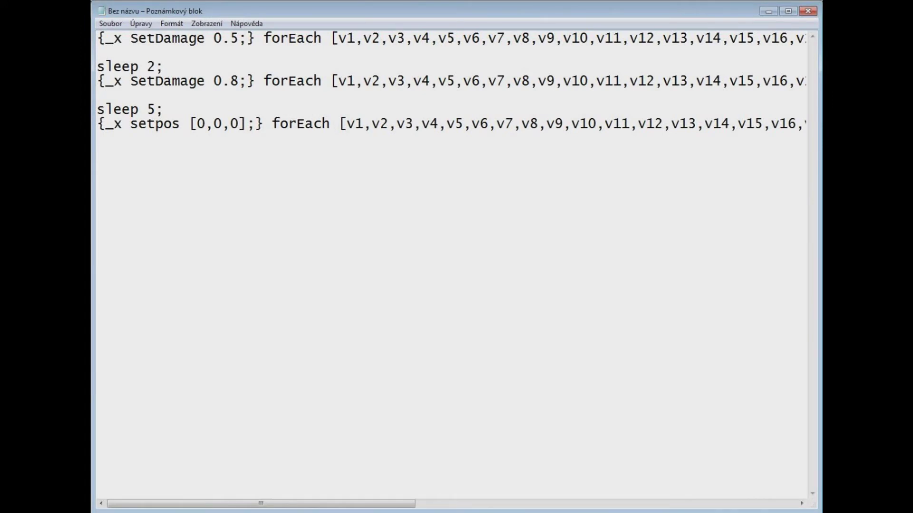
# Step: Duplicate the six script lines below an underscore separator line
pyautogui.hotkey('shift', 'Up')
pyautogui.hotkey('shift', 'Up')
pyautogui.hotkey('shift', 'Up')
pyautogui.hotkey('shift', 'Up')
pyautogui.hotkey('shift', 'Up')
pyautogui.hotkey('shift', 'Up')
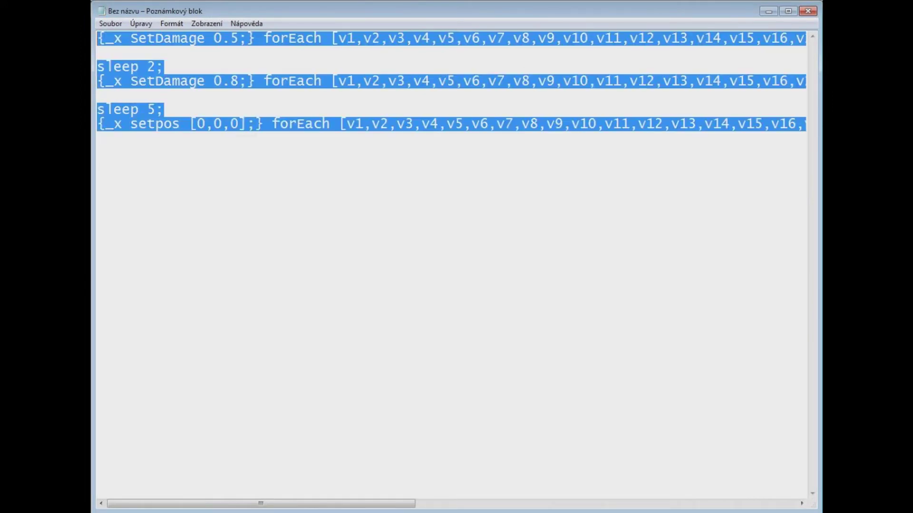
pyautogui.hotkey('ctrl', 'c')
pyautogui.hotkey('ctrl', 'End')
pyautogui.press('Return')
pyautogui.press('Return')
pyautogui.press('Return')
pyautogui.hotkey('ctrl', 'v')
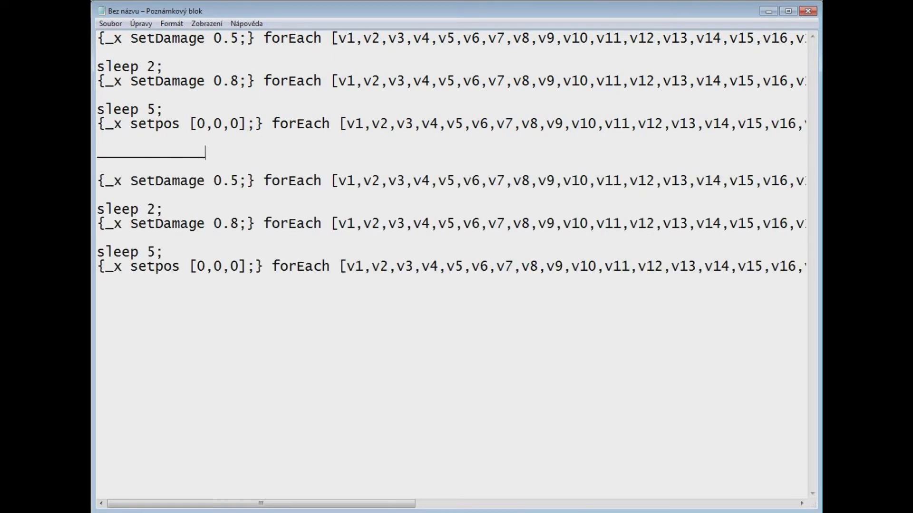
pyautogui.write('___________')
pyautogui.press('Return')
pyautogui.press('Return')
pyautogui.press('Return')
pyautogui.press('Return')
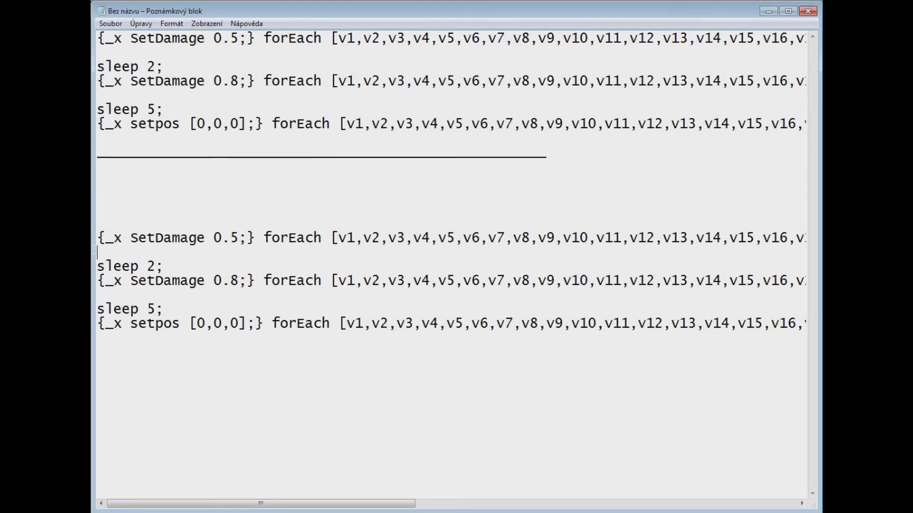
# Step: Remove the vehicle lists from the copied SetDamage 0.5, SetDamage 0.8 and setpos lines
pyautogui.moveTo(97, 252); pyautogui.dragTo(339, 238)
pyautogui.press('Delete')
pyautogui.press('Return')
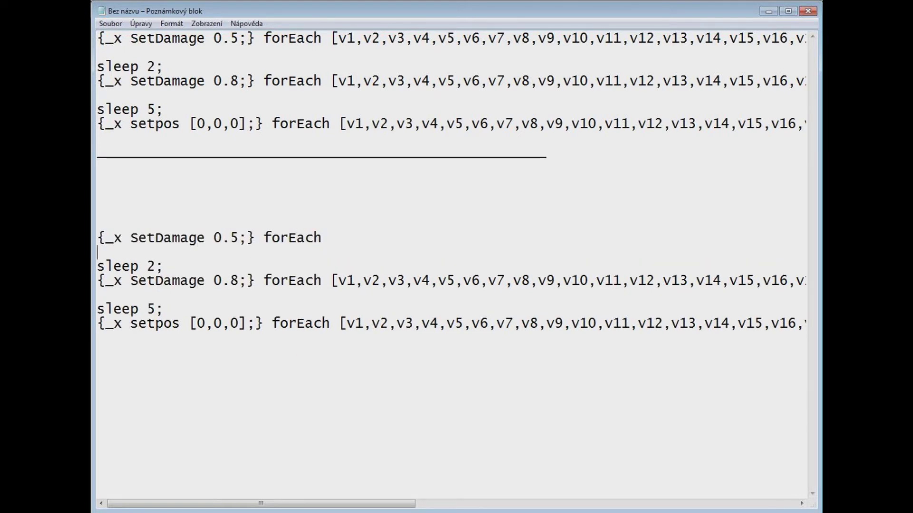
pyautogui.press('Down')
pyautogui.press('Down')
pyautogui.hotkey('ctrl', 'Right')
pyautogui.hotkey('ctrl', 'Right')
pyautogui.hotkey('ctrl', 'Right')
pyautogui.hotkey('ctrl', 'Right')
pyautogui.hotkey('ctrl', 'Right')
pyautogui.hotkey('ctrl', 'Right')
pyautogui.hotkey('ctrl', 'Right')
pyautogui.hotkey('ctrl', 'Right')
pyautogui.hotkey('shift', 'Down')
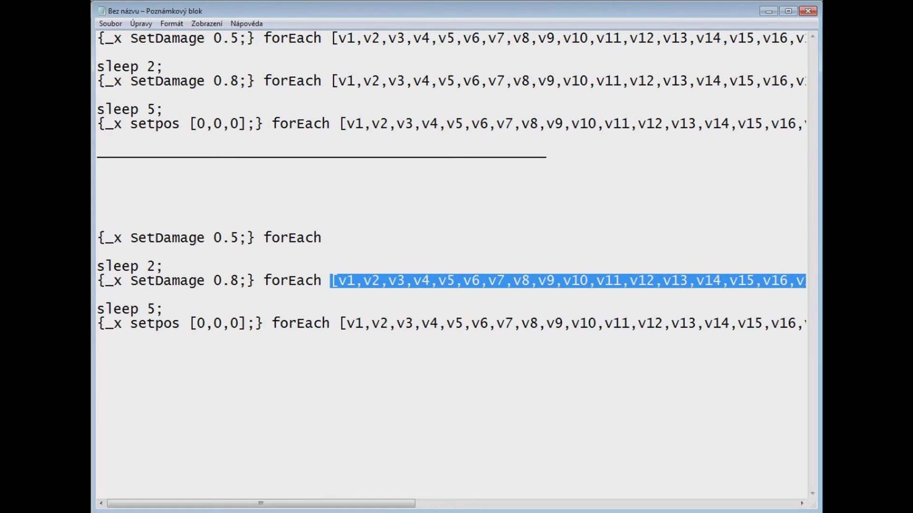
pyautogui.press('Delete')
pyautogui.press('Return')
pyautogui.hotkey('shift', 'Down')
pyautogui.press('Delete')
pyautogui.press('Return')
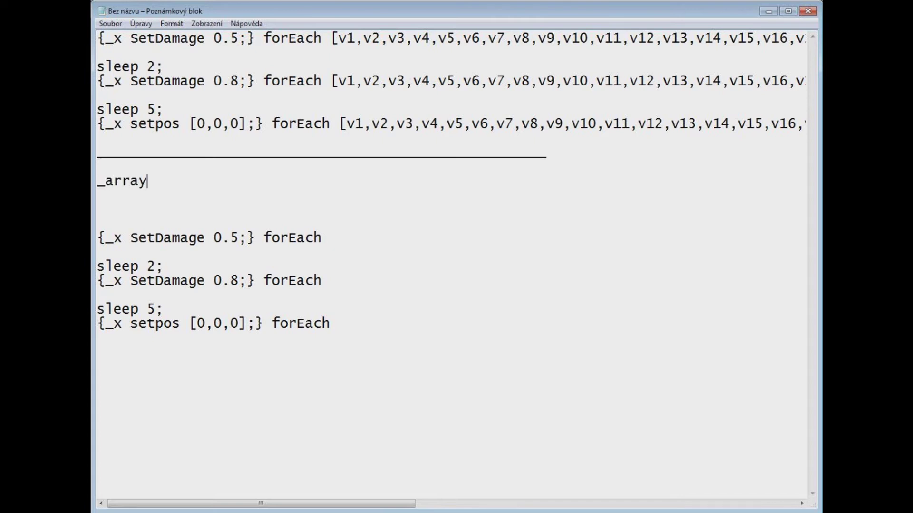
# Step: Copy the [v1,v2,…] vehicle list in as the value of _array =
pyautogui.click(338, 124)
pyautogui.hotkey('shift', 'Down')
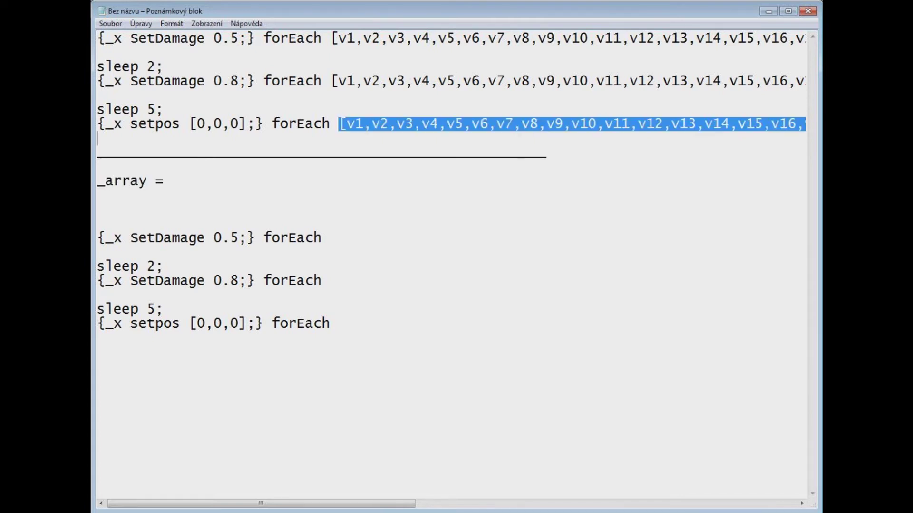
pyautogui.hotkey('ctrl', 'c')
pyautogui.click(173, 181)
pyautogui.hotkey('ctrl', 'v')
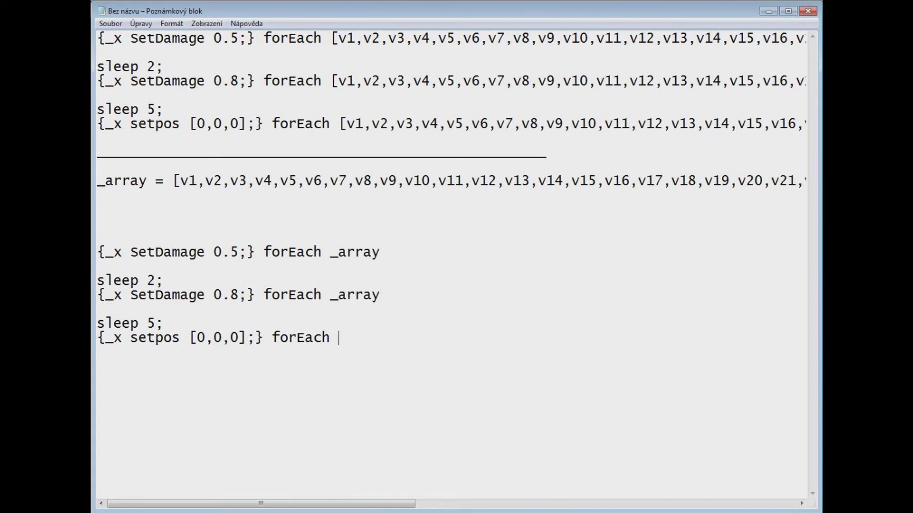
# Step: Enter {_x setdamage 1} foreach allunits as the Radio Alpha trigger's activation code
pyautogui.write('_ar')
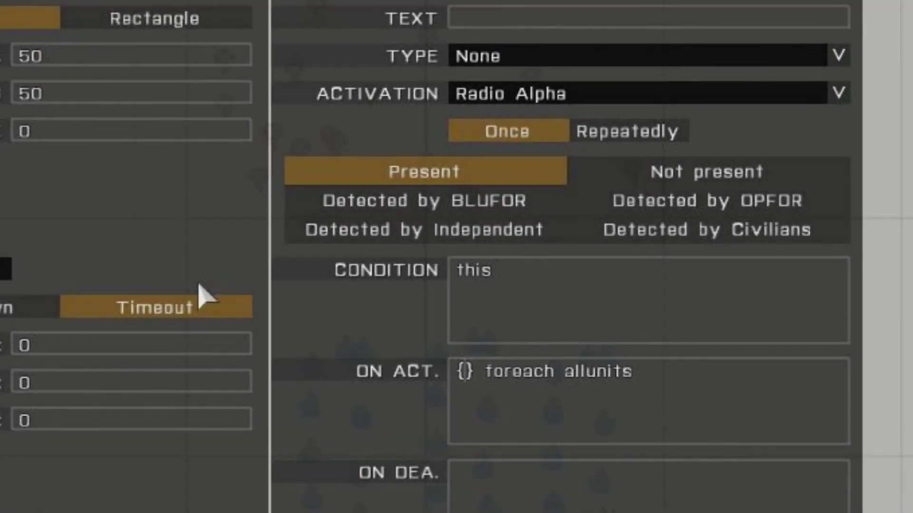
pyautogui.write('_x ')
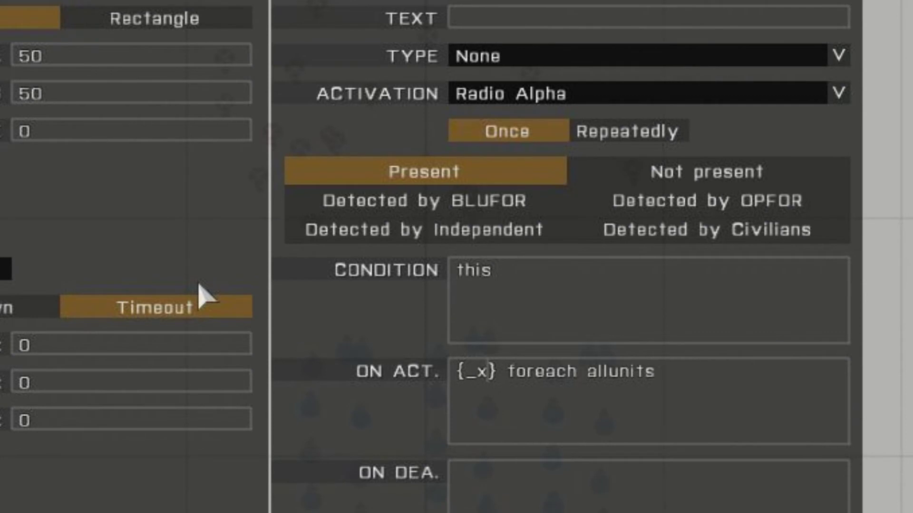
pyautogui.write('setdamage')
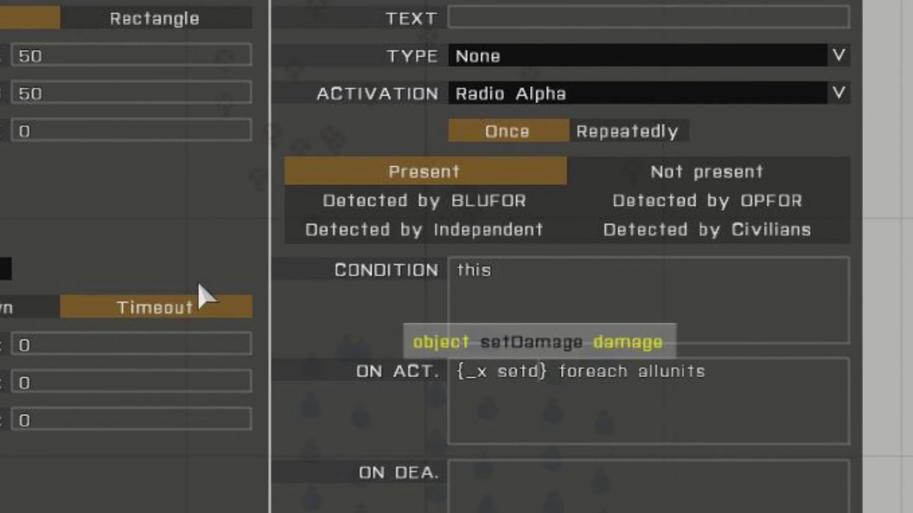
pyautogui.write(' 1')
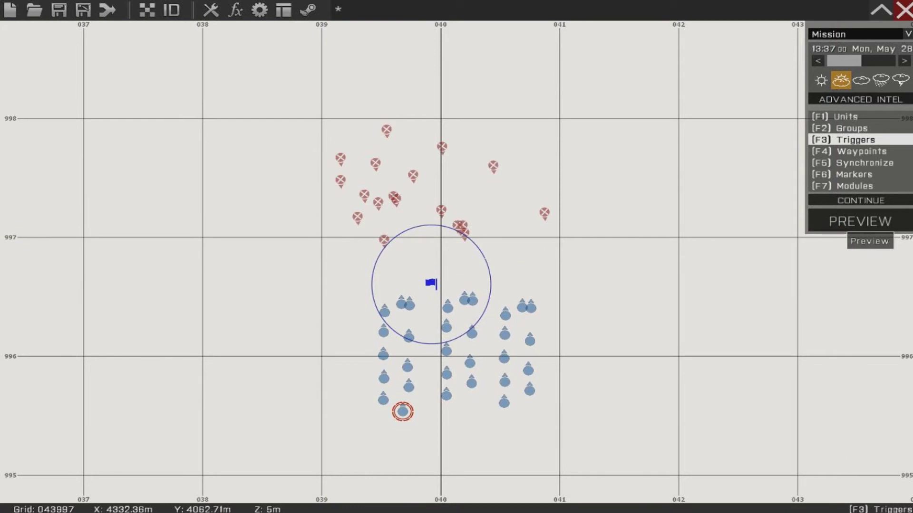
# Step: Preview the mission, then add a BLUFOR-activated trigger running {_x setdamage 1;} foreach thislist
pyautogui.click(860, 221)
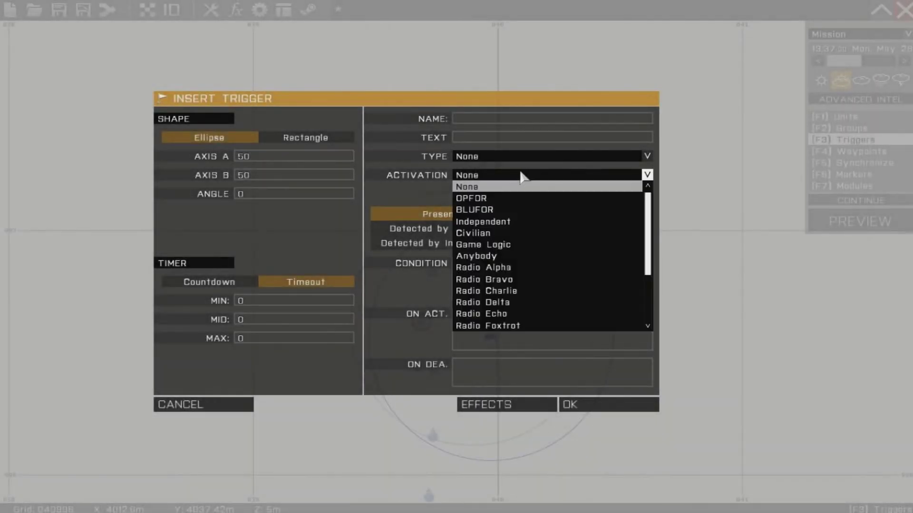
pyautogui.click(512, 210)
pyautogui.click(475, 320)
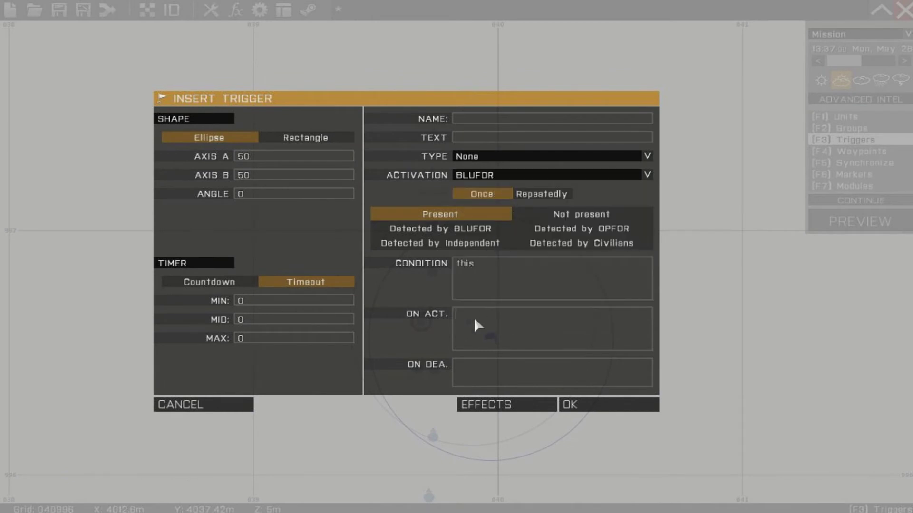
pyautogui.write('{}')
pyautogui.write('_x setd')
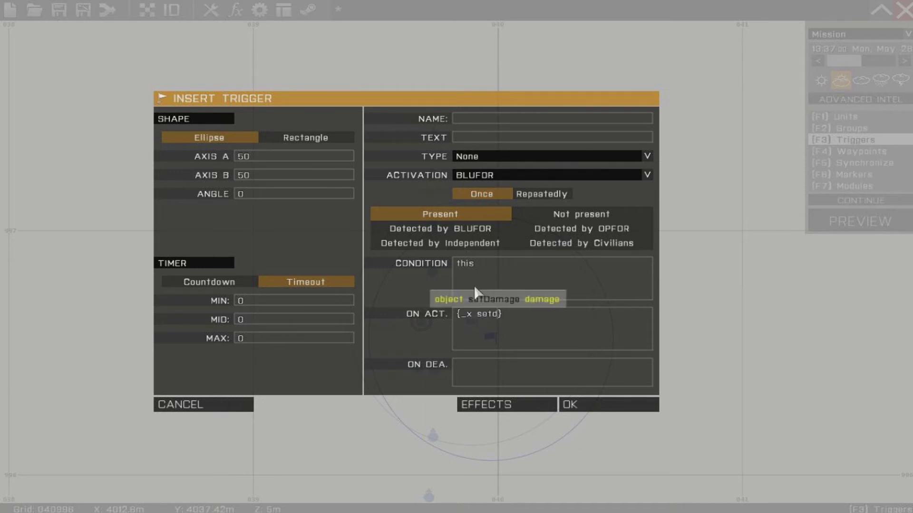
pyautogui.write('amage 1')
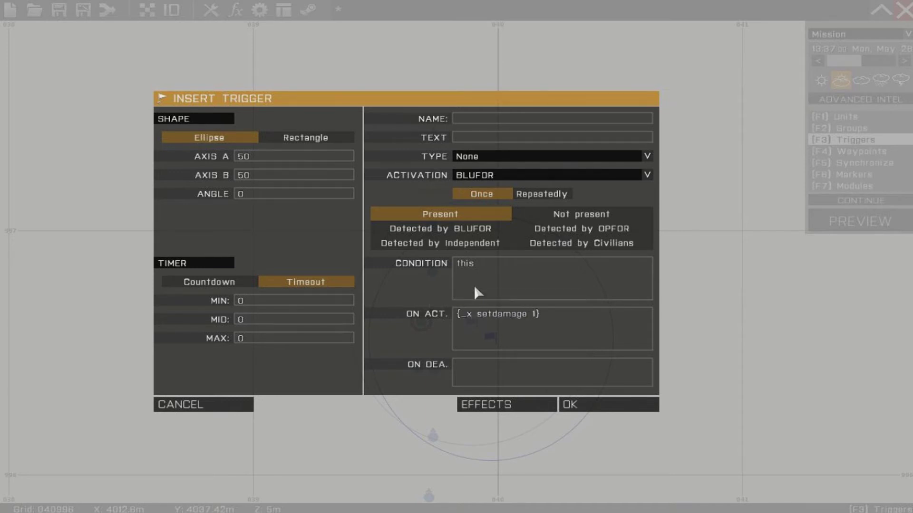
pyautogui.write(';')
pyautogui.write(' for')
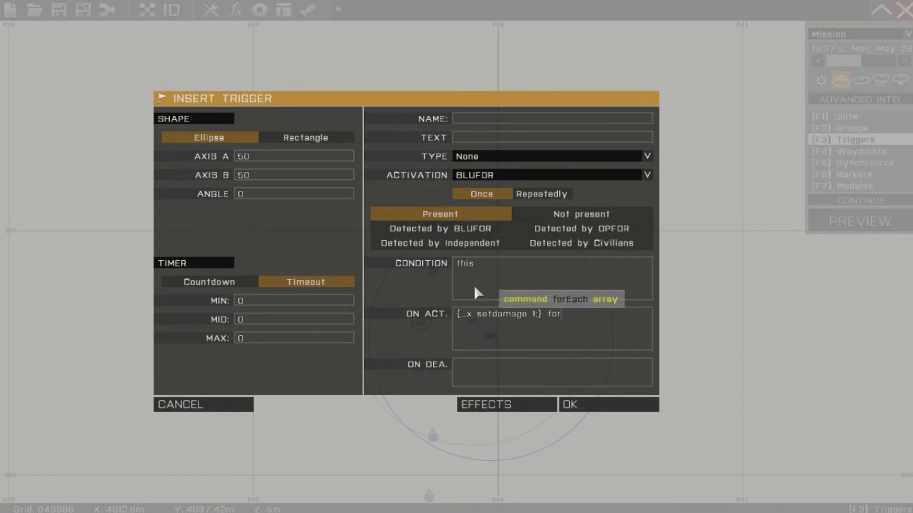
pyautogui.write('each thislist')
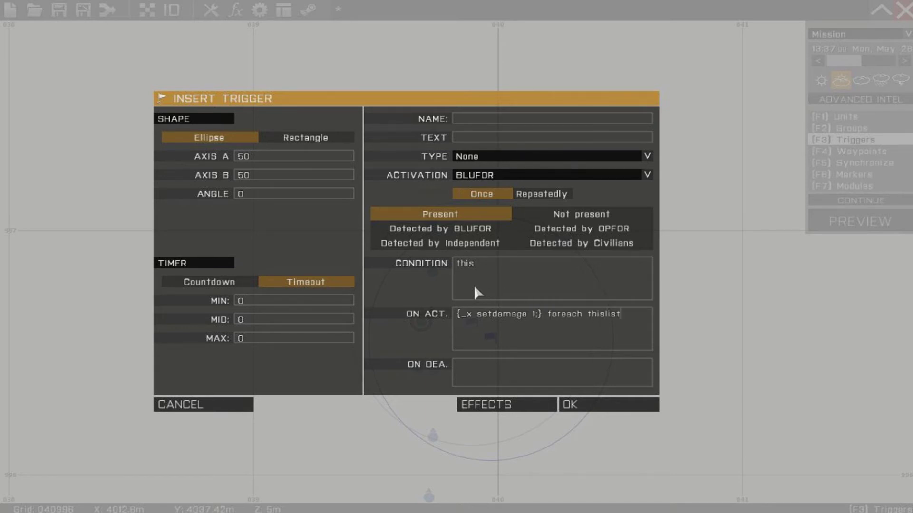
pyautogui.press('Return')
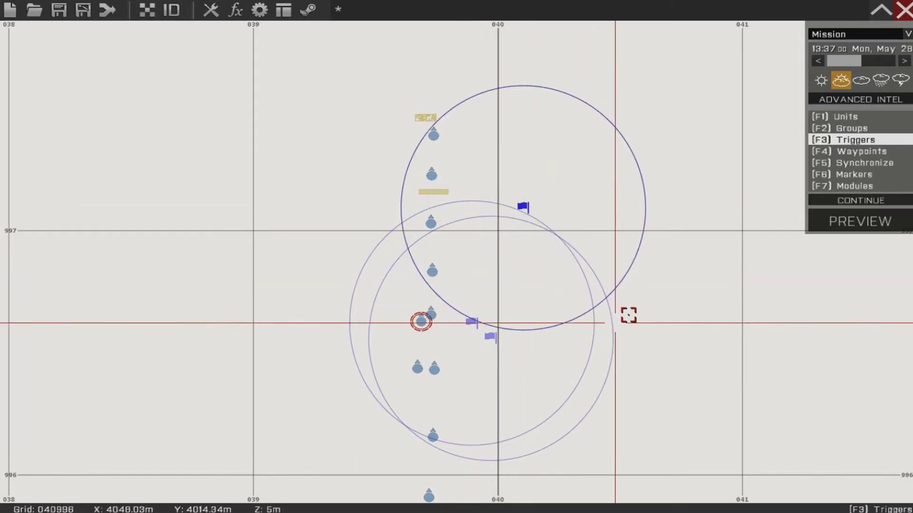
# Step: Preview the mission and call the Radio Alpha trigger to kill the soldiers
pyautogui.click(832, 229)
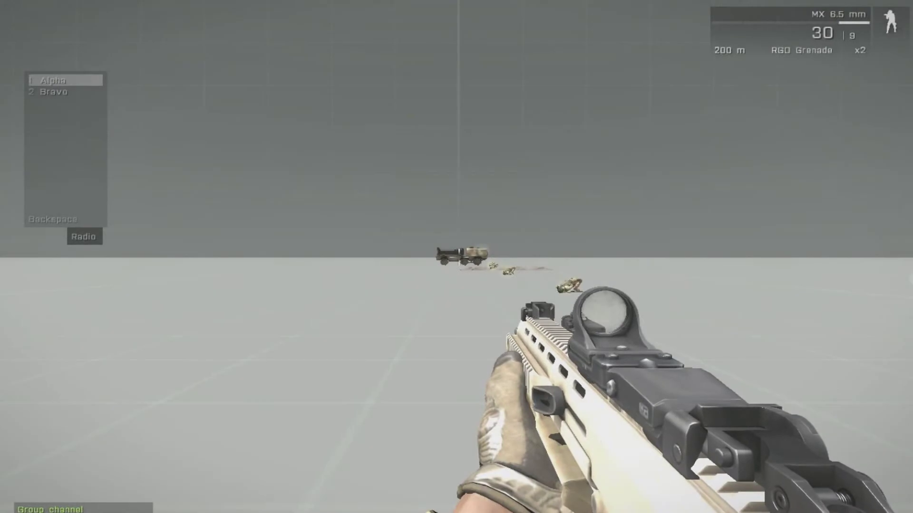
pyautogui.press('BackSpace')
pyautogui.press('BackSpace')
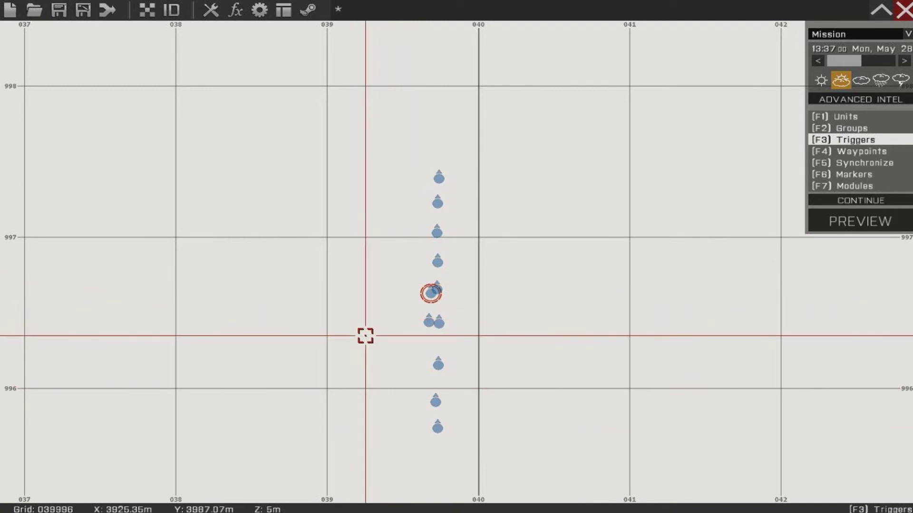
# Step: Gather ten riflemen into one column and paste two more columns beside it
pyautogui.press('F1')
pyautogui.moveTo(428, 293); pyautogui.dragTo(292, 417)
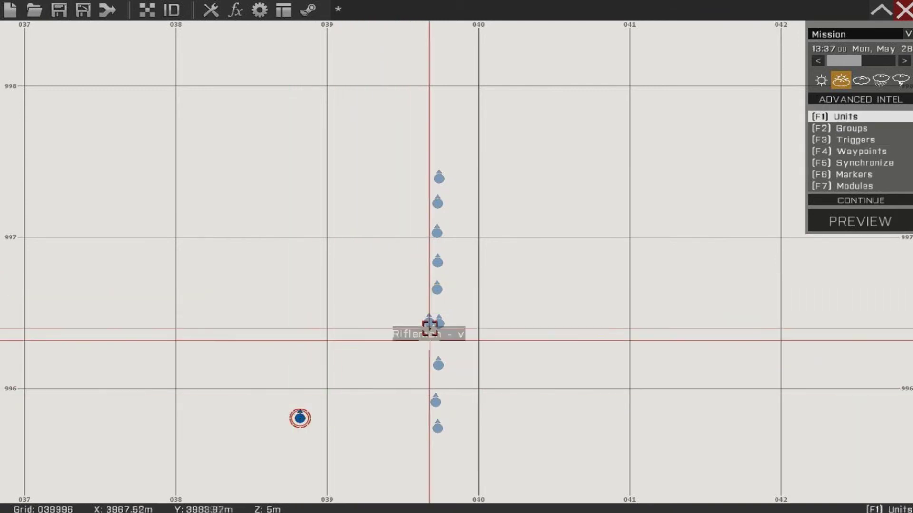
pyautogui.moveTo(383, 315); pyautogui.dragTo(408, 330)
pyautogui.moveTo(372, 475); pyautogui.dragTo(509, 247)
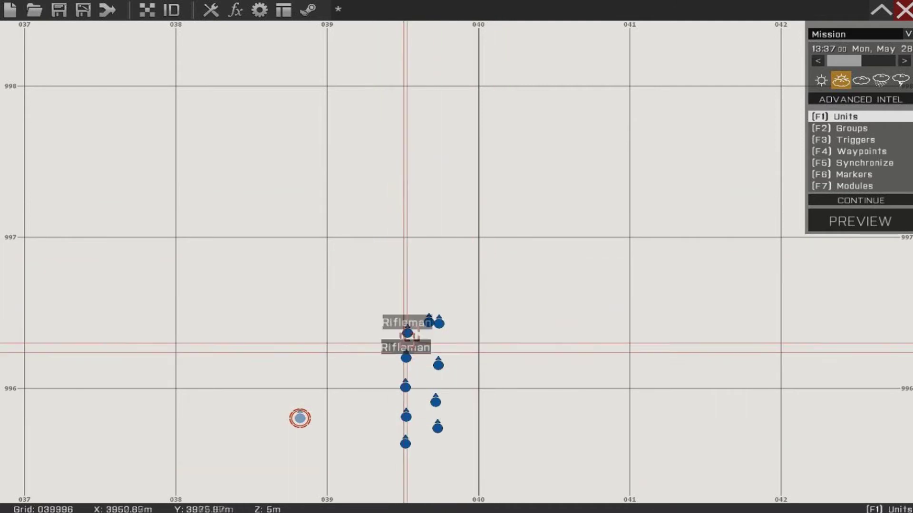
pyautogui.hotkey('ctrl', 'c')
pyautogui.hotkey('ctrl', 'v')
pyautogui.moveTo(588, 353); pyautogui.dragTo(505, 315)
pyautogui.hotkey('ctrl', 'v')
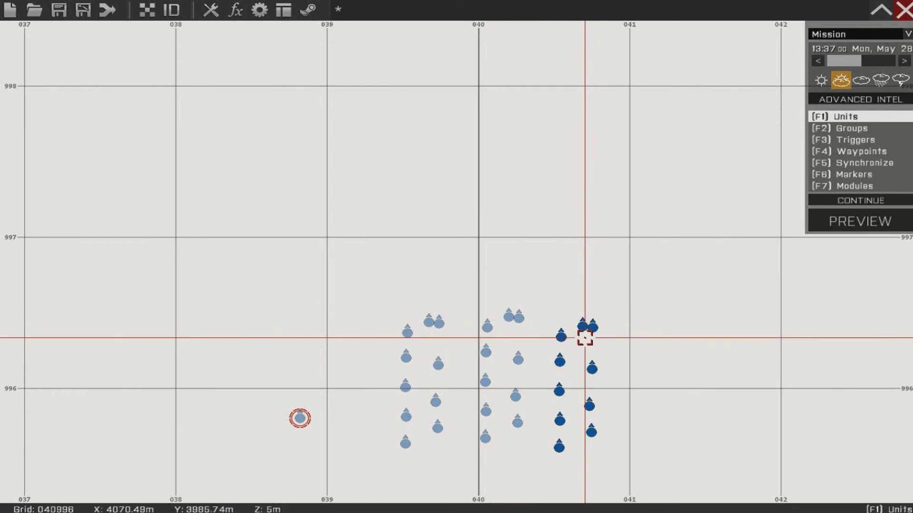
pyautogui.click(576, 329)
pyautogui.scroll(-3, 479, 196)
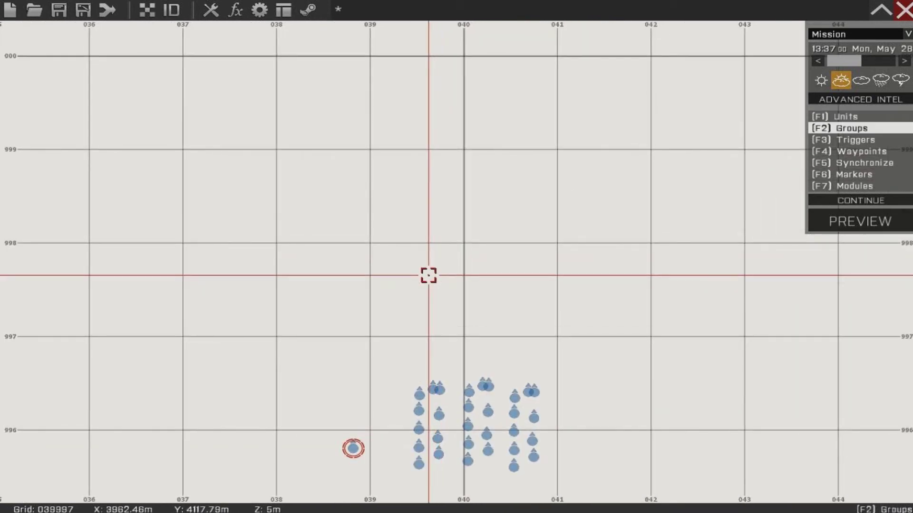
# Step: Place an OPFOR CSAT Men Officer with copies north of the block, and begin the trigger's 'if' code
pyautogui.doubleClick(435, 258)
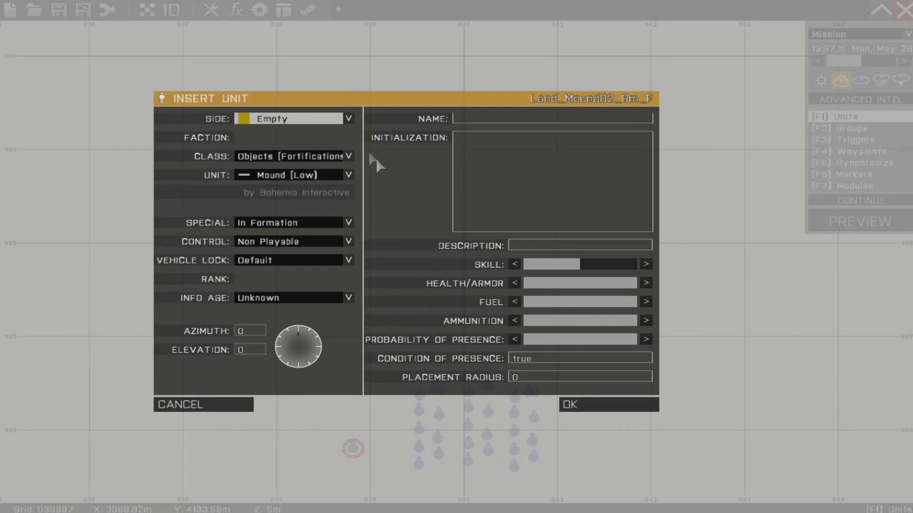
pyautogui.click(312, 122)
pyautogui.click(288, 139)
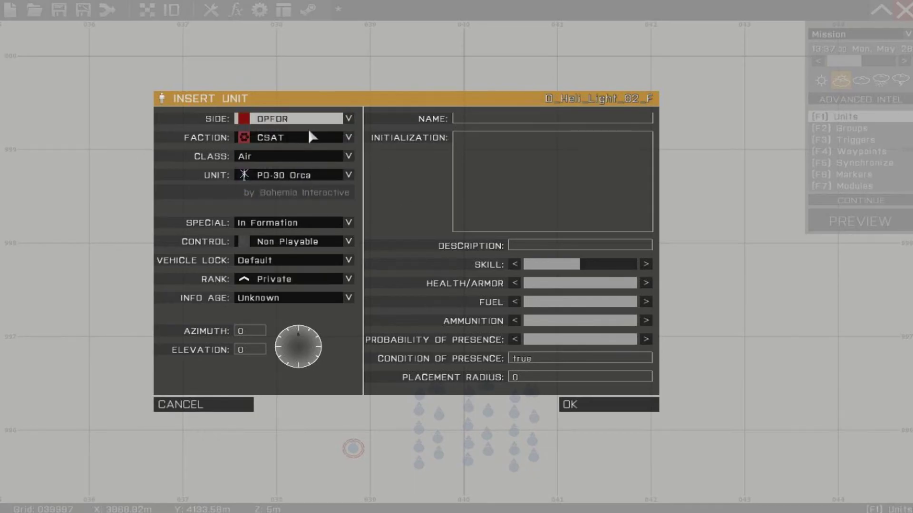
pyautogui.click(292, 157)
pyautogui.click(282, 207)
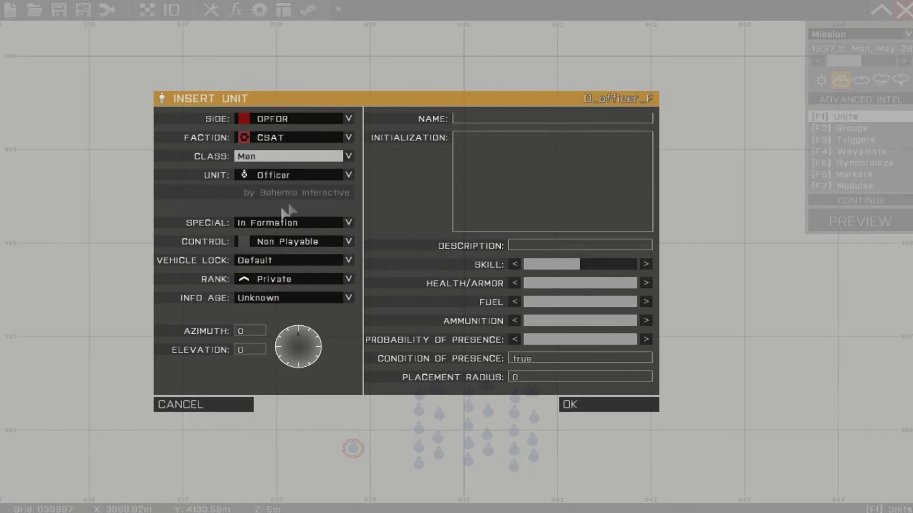
pyautogui.press('Return')
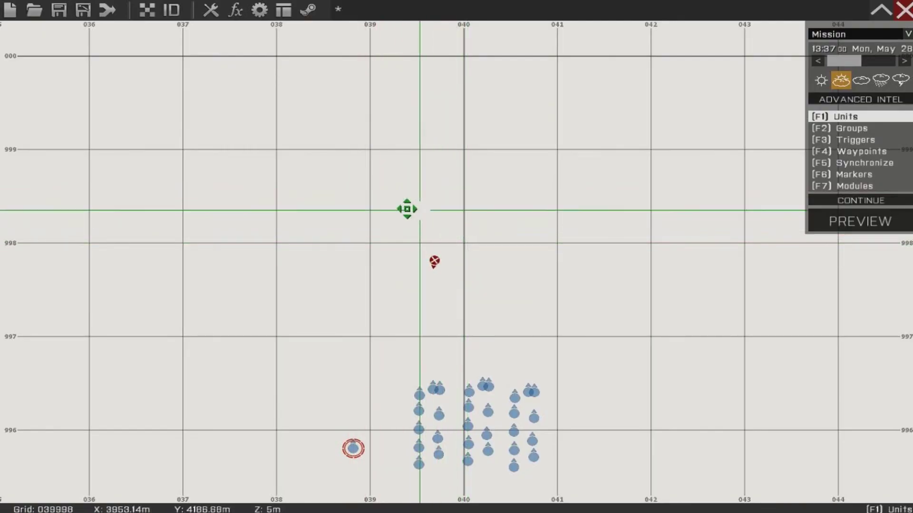
pyautogui.hotkey('ctrl', 'c')
pyautogui.hotkey('ctrl', 'v')
pyautogui.hotkey('ctrl', 'v')
pyautogui.hotkey('ctrl', 'v')
pyautogui.hotkey('ctrl', 'v')
pyautogui.hotkey('ctrl', 'v')
pyautogui.hotkey('ctrl', 'v')
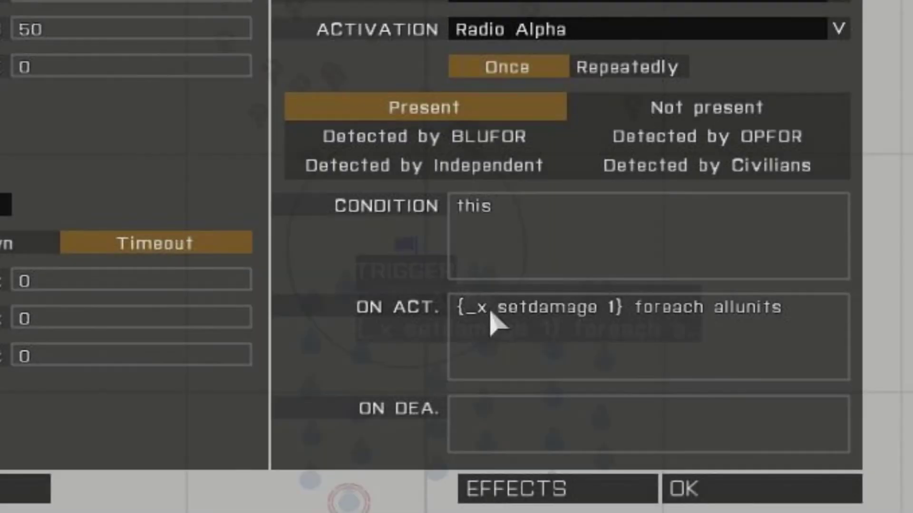
pyautogui.write('if [')
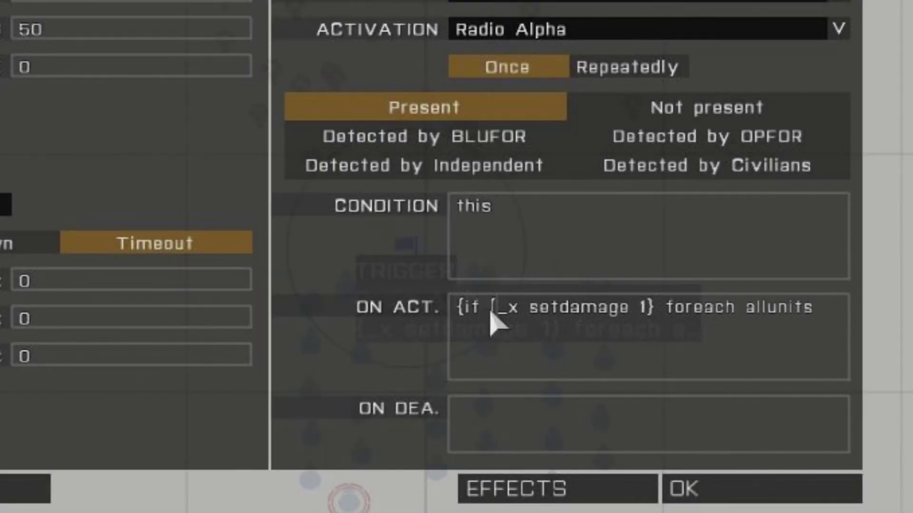
pyautogui.write('_x ')
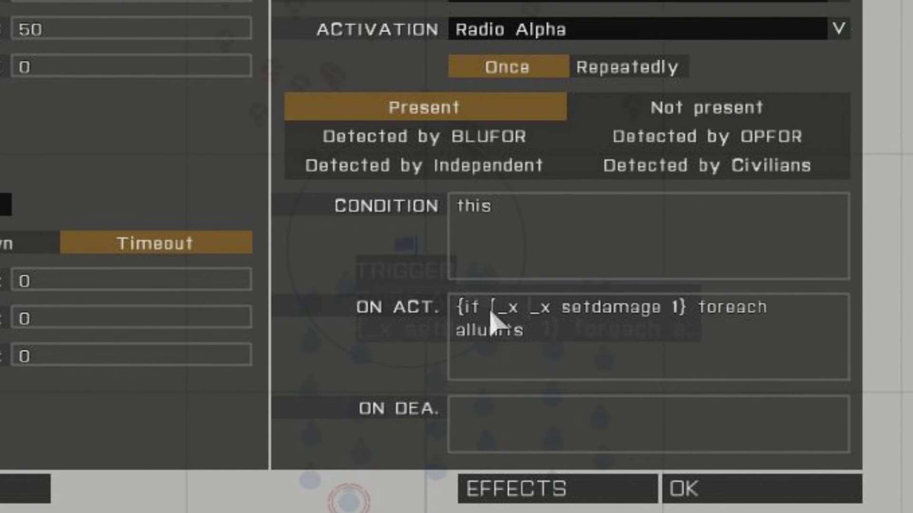
pyautogui.write('!= up')
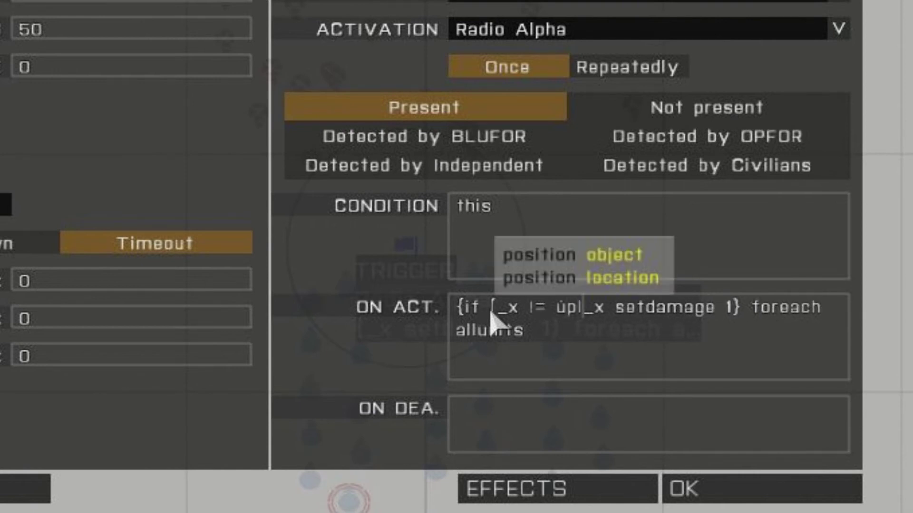
# Step: Finish the code as {if (_x != player) then {_x setdamage 1;};} foreach allunits
pyautogui.press('BackSpace')
pyautogui.write('player')
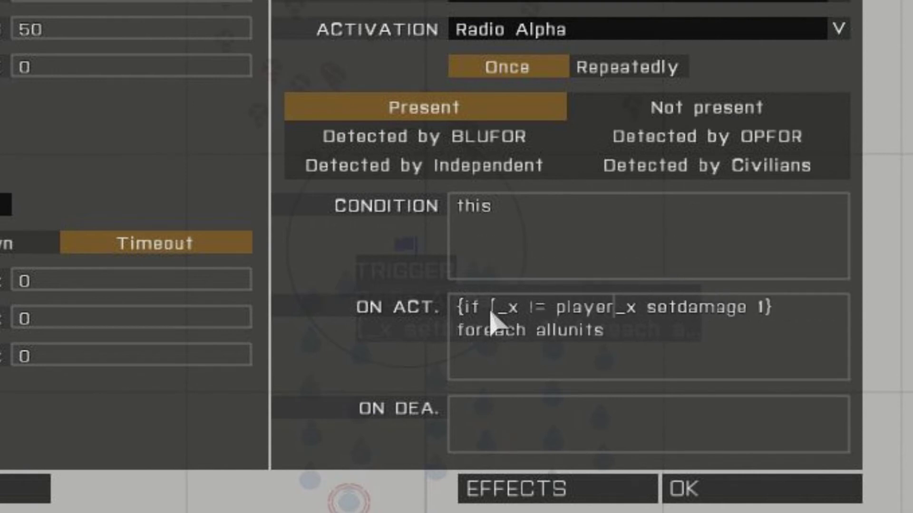
pyautogui.write(']')
pyautogui.write(' then {_x setdamage 1')
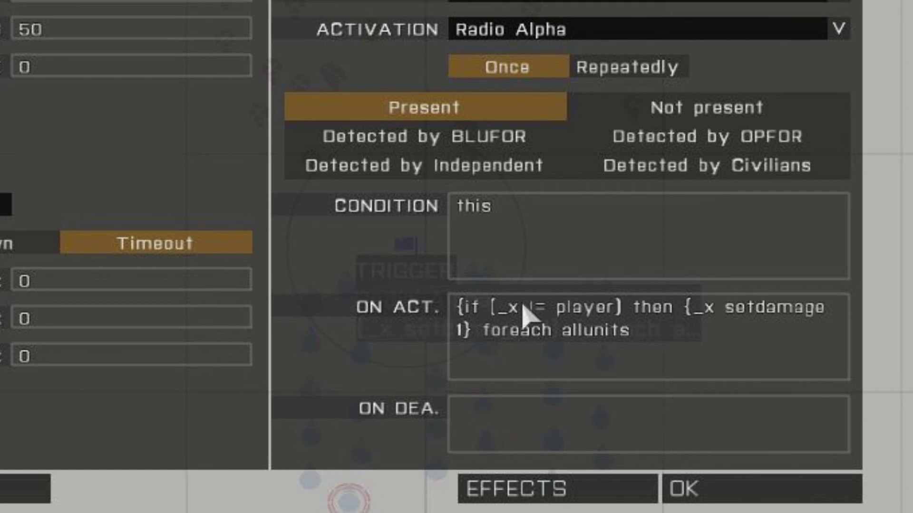
pyautogui.write('};')
pyautogui.press('Left')
pyautogui.write(';')
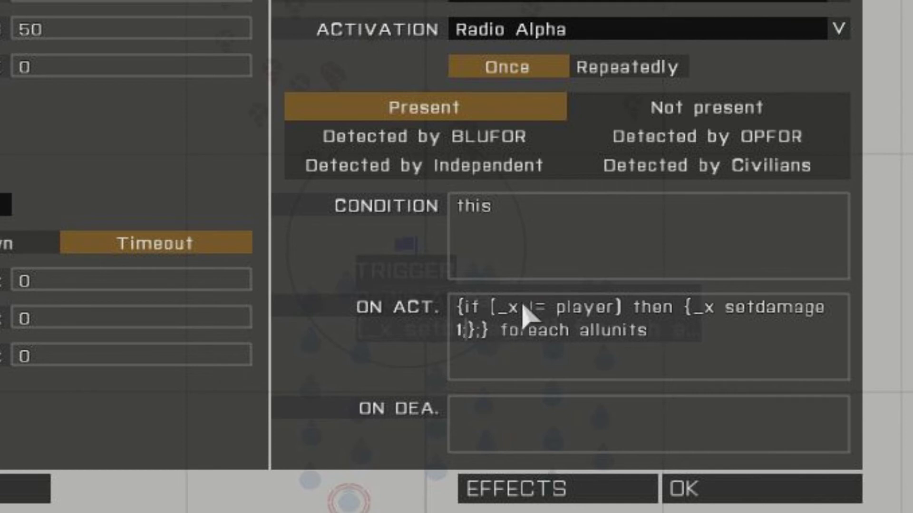
pyautogui.click(724, 324)
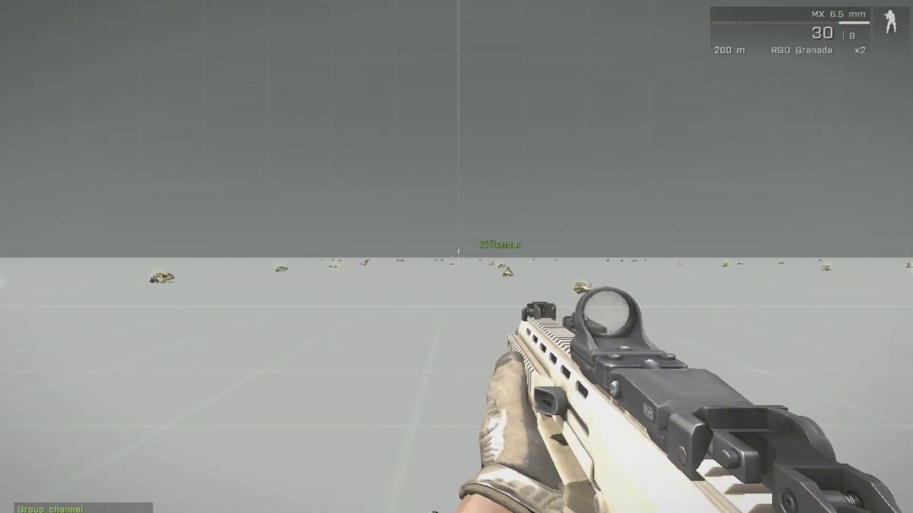
# Step: In third-person view, run the player among the dead soldiers and past the prone bodies
pyautogui.press('KP_Enter')
pyautogui.press('w')
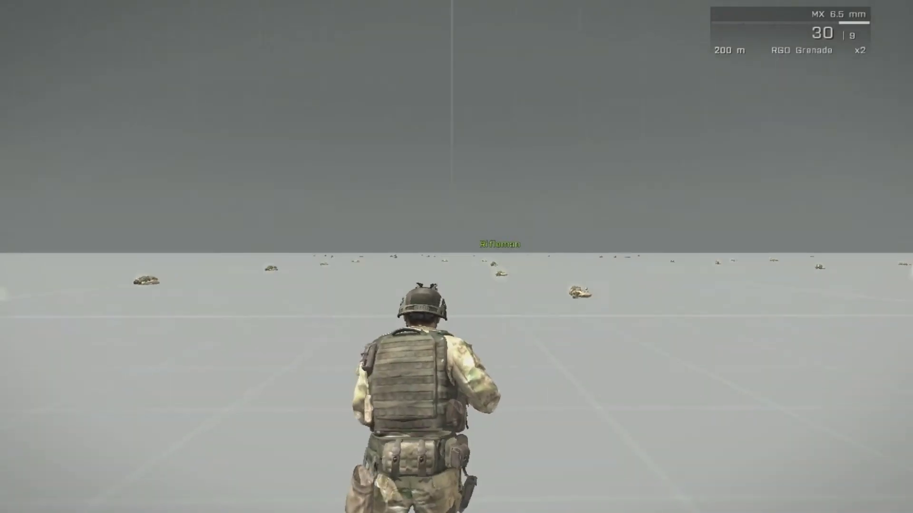
pyautogui.press('w')
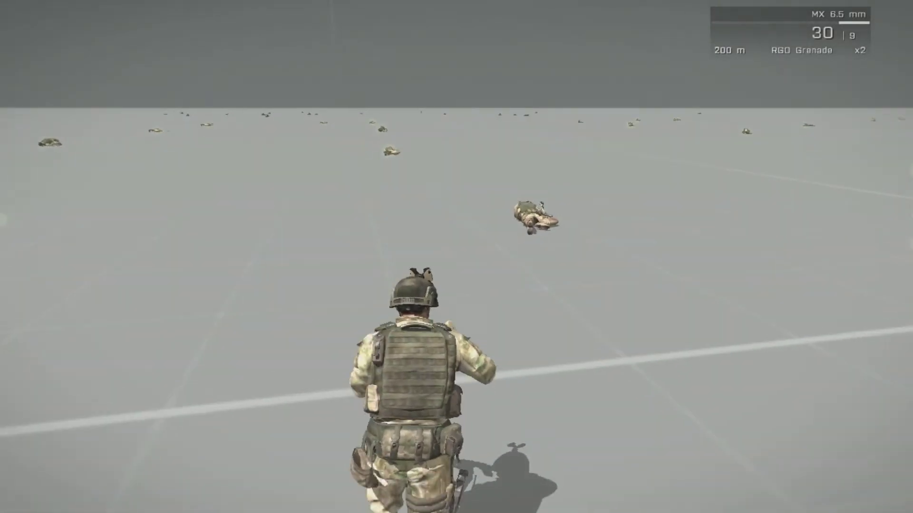
pyautogui.press('w')
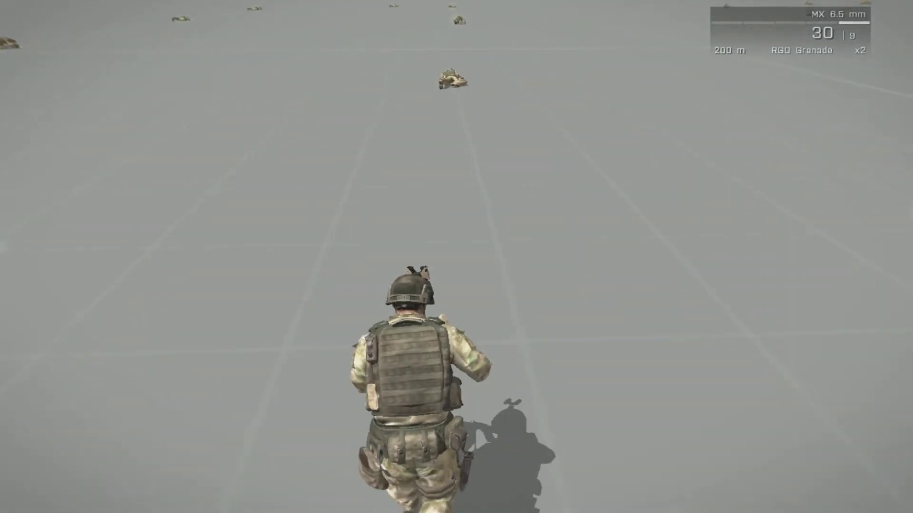
pyautogui.press('w')
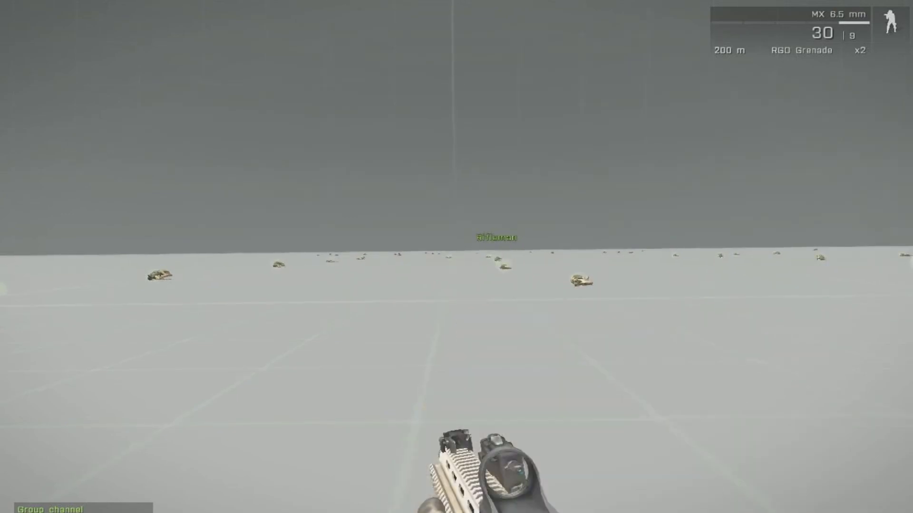
pyautogui.press('KP_Enter')
pyautogui.press('w')
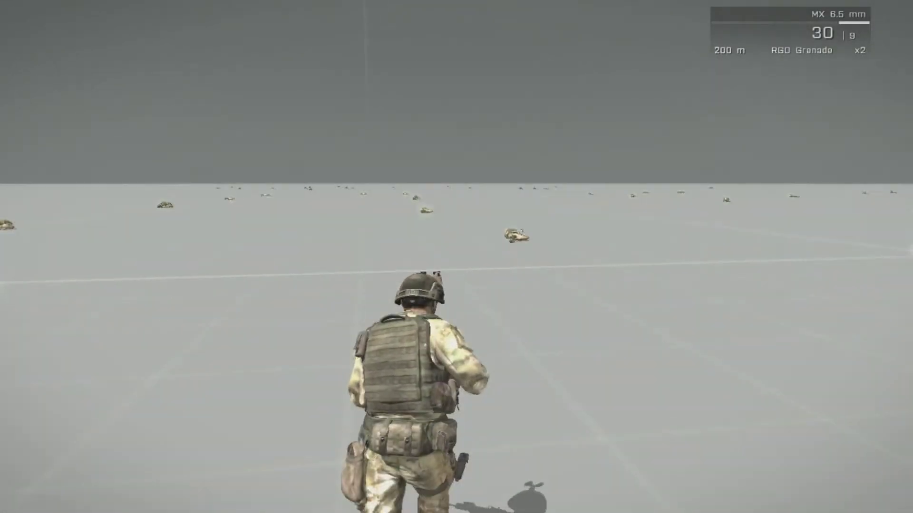
pyautogui.press('w')
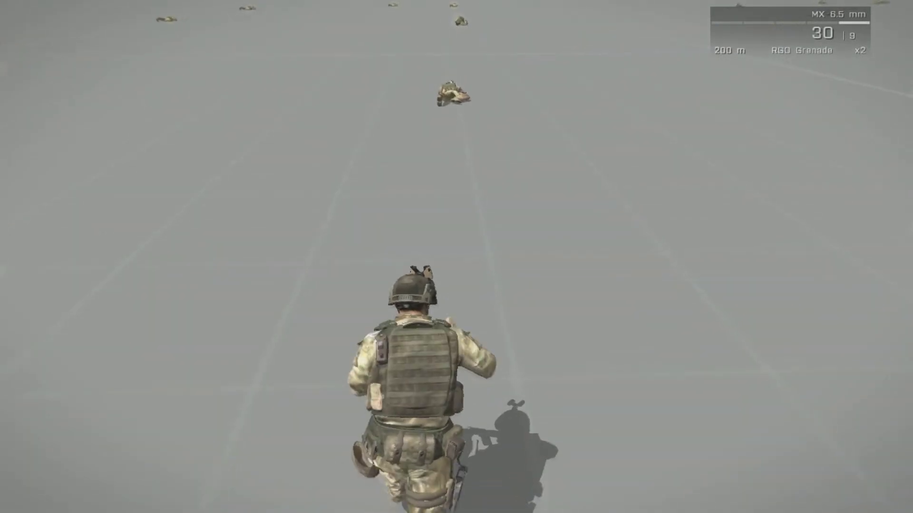
pyautogui.press('w')
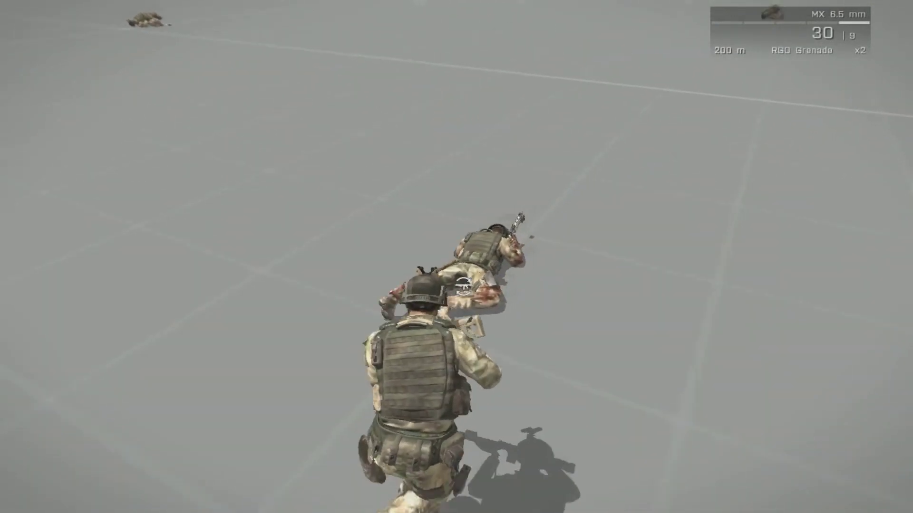
pyautogui.press('w')
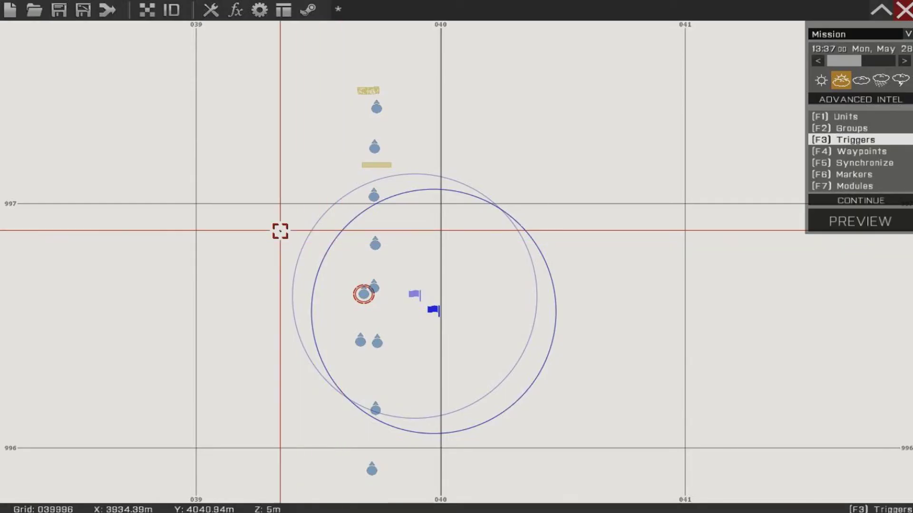
# Step: In the Radio Bravo trigger's activation, change the truck distance check from 30 to 200
pyautogui.moveTo(289, 231); pyautogui.dragTo(300, 290, button='right')
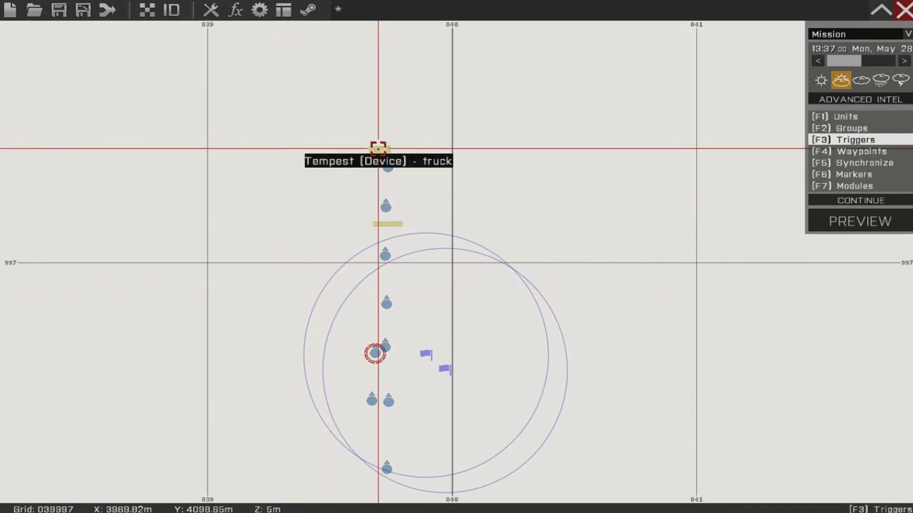
pyautogui.scroll(3, 377, 149)
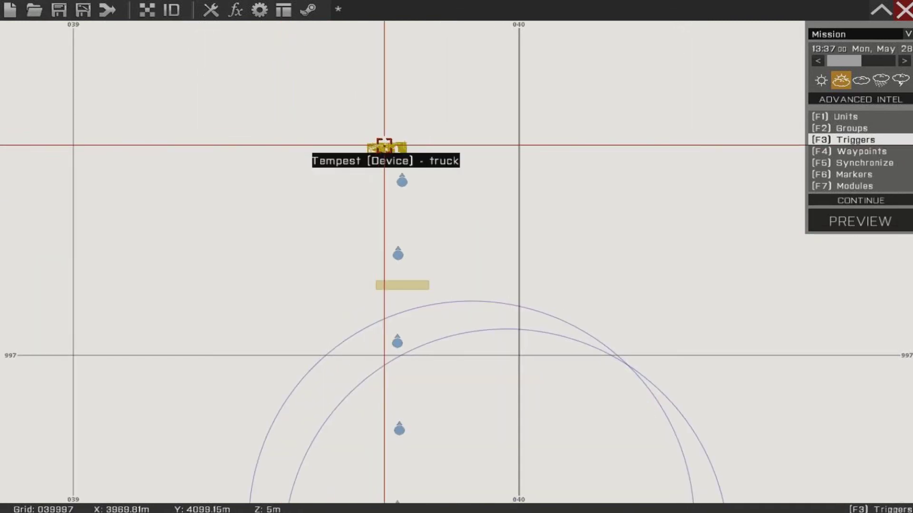
pyautogui.scroll(-3, 339, 203)
pyautogui.moveTo(290, 269); pyautogui.dragTo(289, 243, button='right')
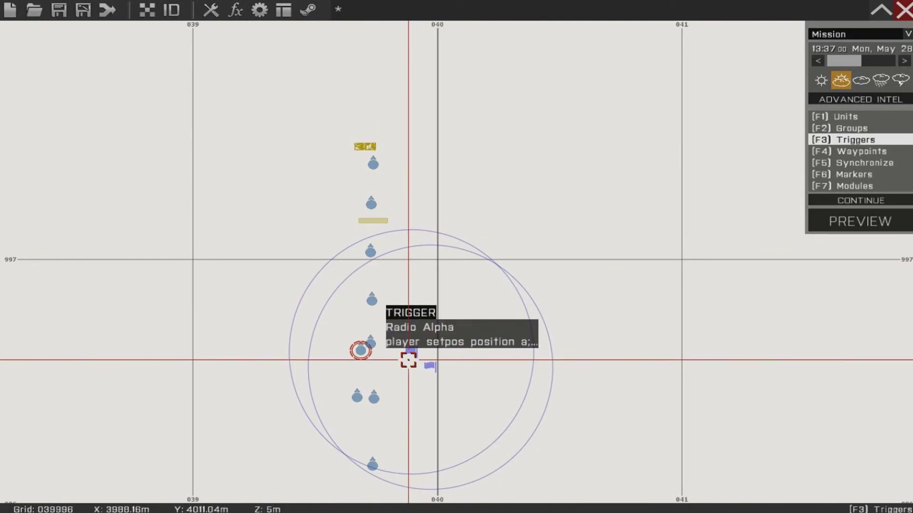
pyautogui.doubleClick(430, 368)
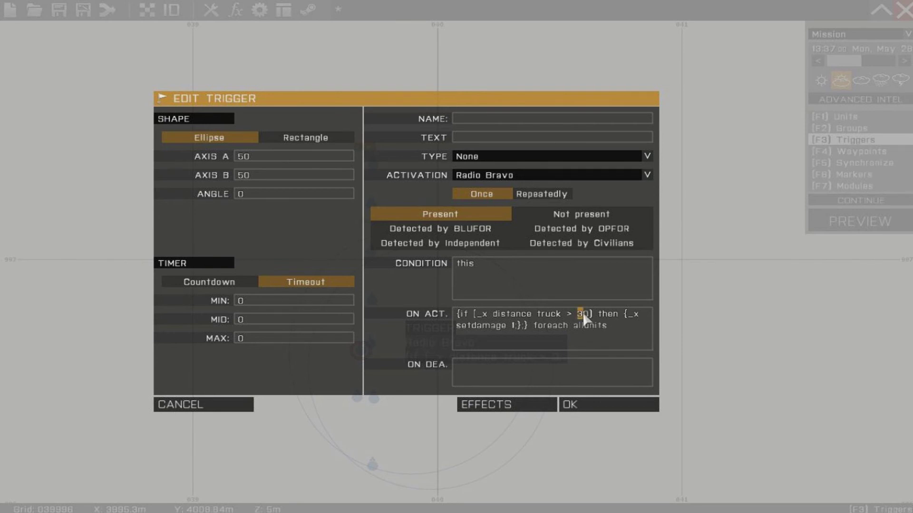
pyautogui.write('20')
pyautogui.click(578, 272)
# Step: Confirm the Radio Bravo trigger change and move in on the soldiers and truck
pyautogui.click(596, 405)
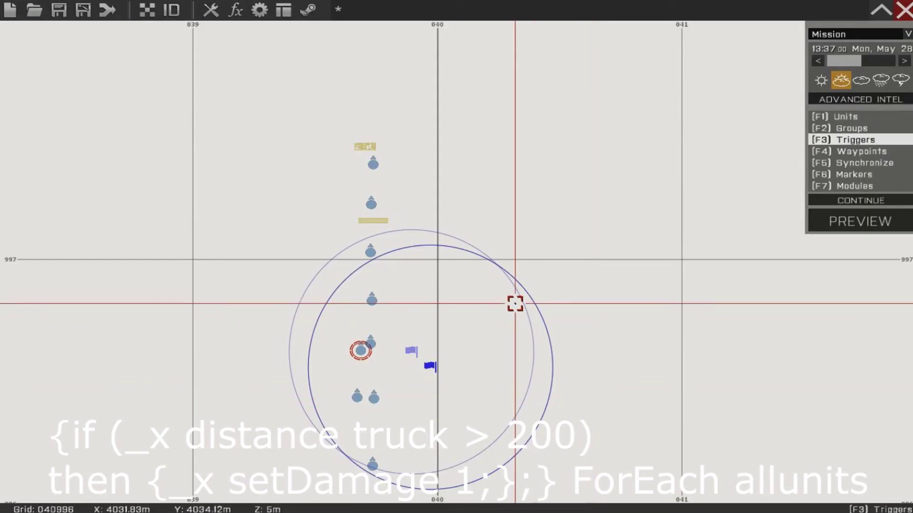
pyautogui.moveTo(486, 312); pyautogui.dragTo(516, 301, button='right')
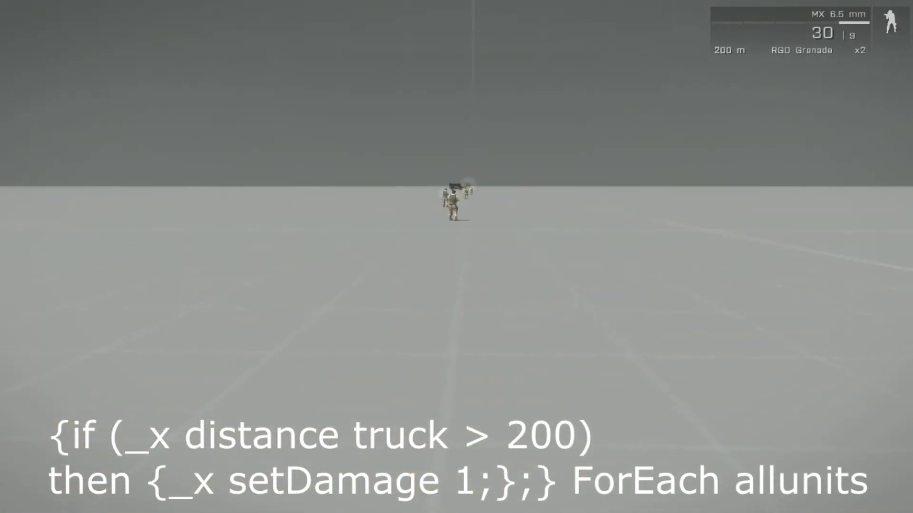
pyautogui.press('w')
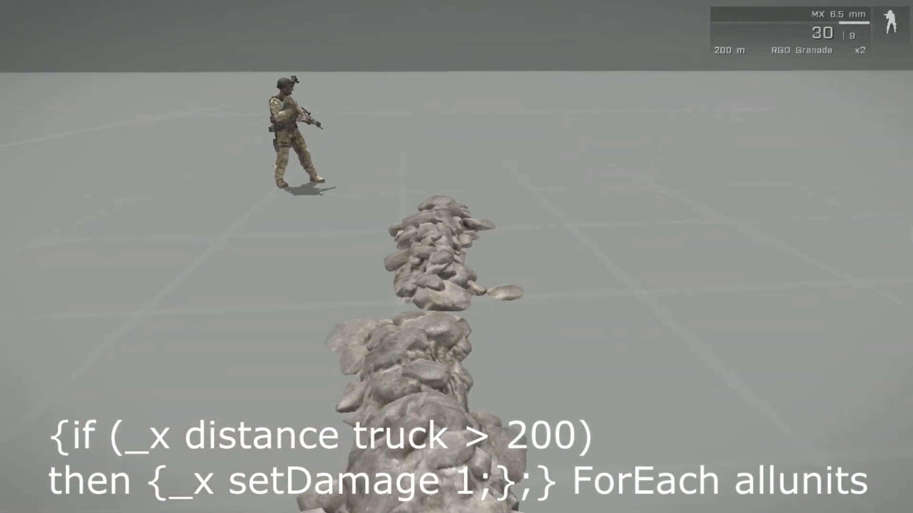
# Step: Call Radio Bravo with 0-2 from the radio menu and watch the distant Rifleman fall
pyautogui.press('0')
pyautogui.press('0')
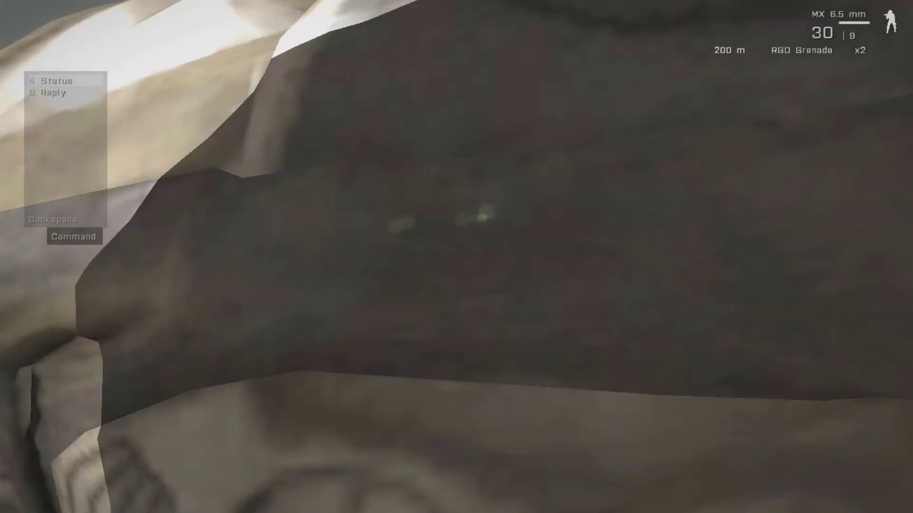
pyautogui.press('BackSpace')
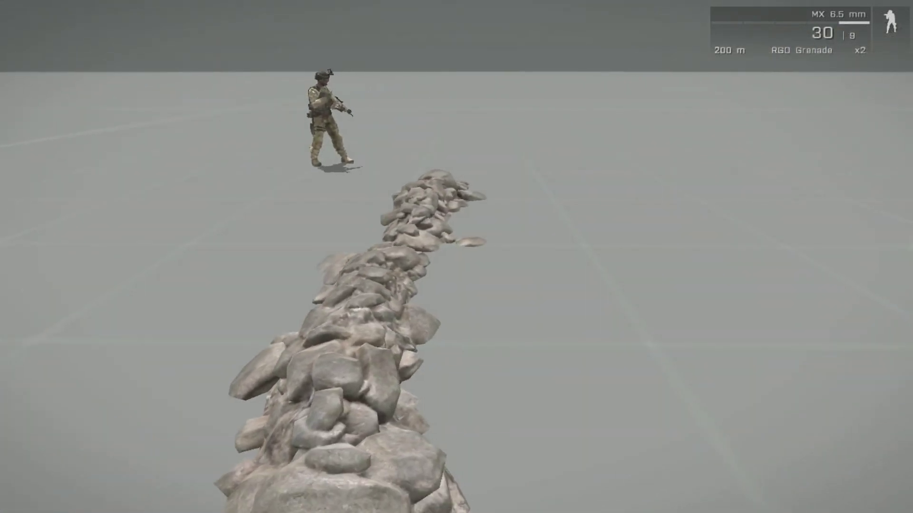
pyautogui.press('0')
pyautogui.press('0')
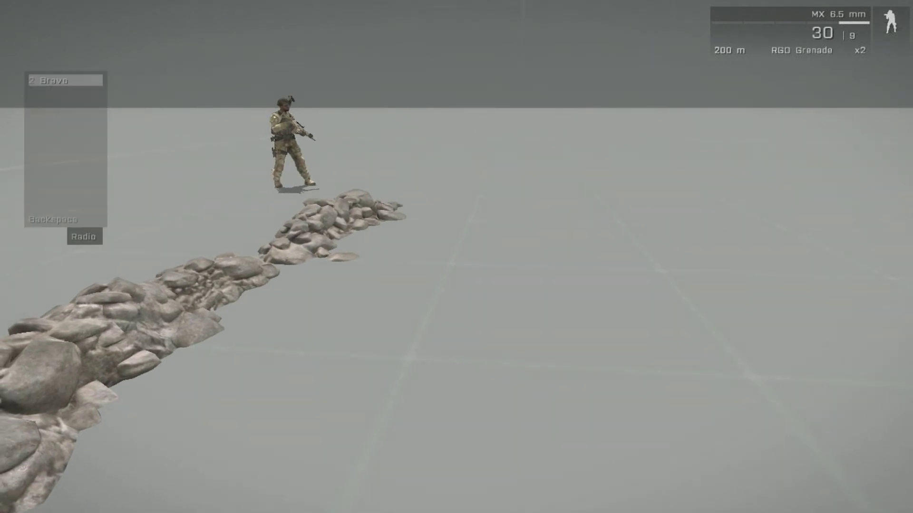
pyautogui.press('2')
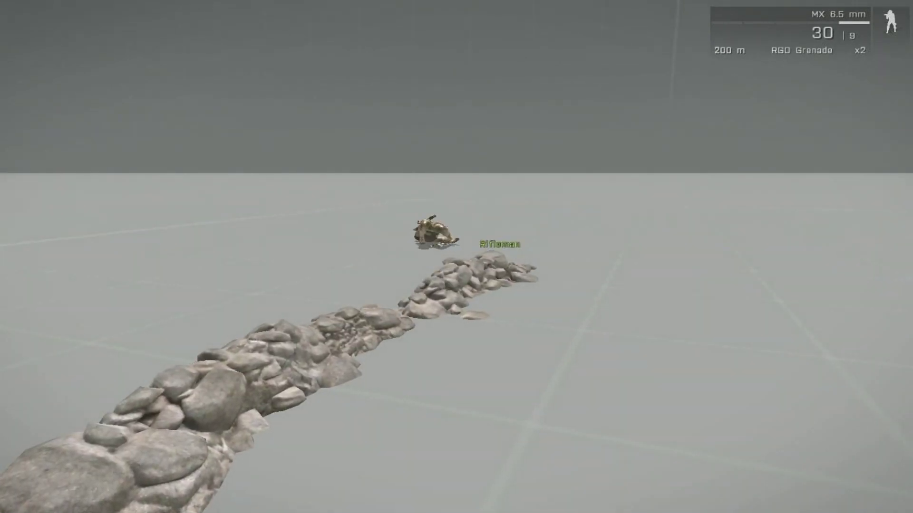